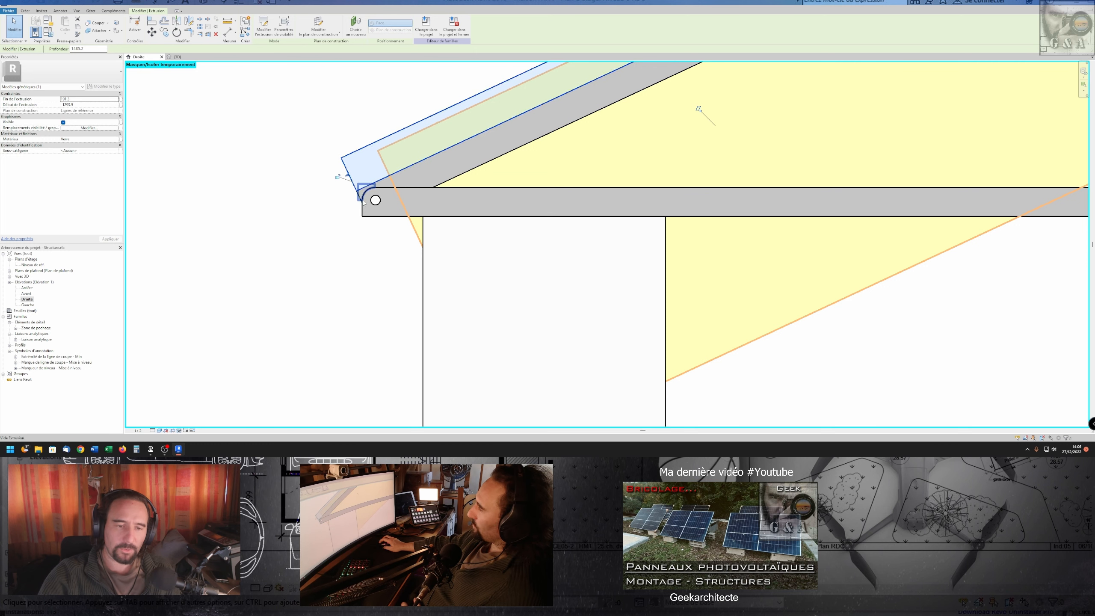
Step: Examine the pivot joint where the inclined rafter meets the horizontal beam, including the void extrusions that shape the beam ends
left_click(362, 190)
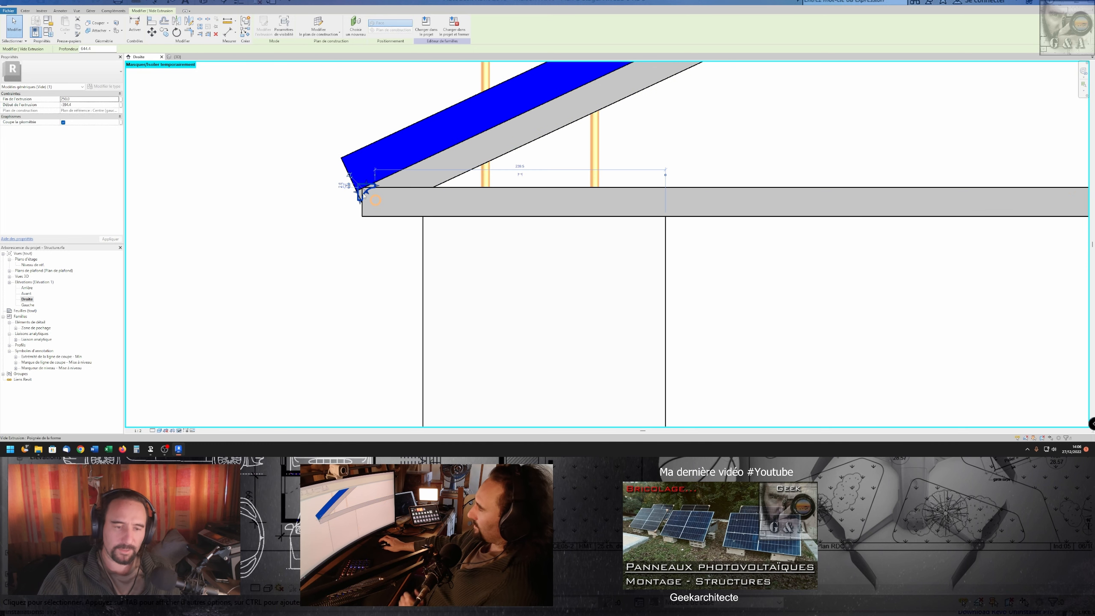
left_click(378, 289)
scroll(380, 284, "up", 3)
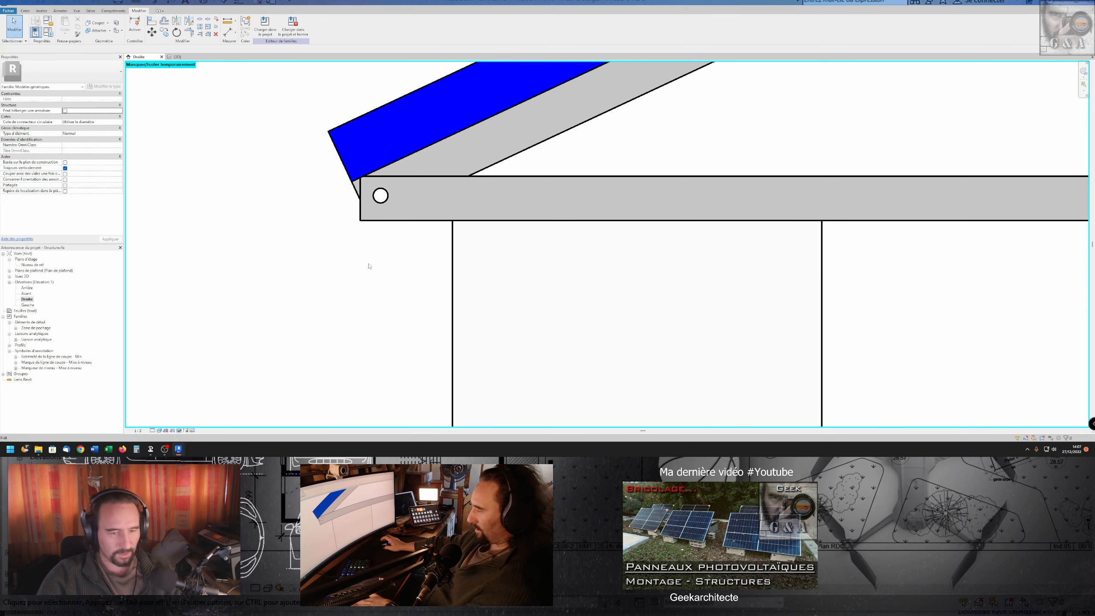
scroll(312, 256, "down", 3)
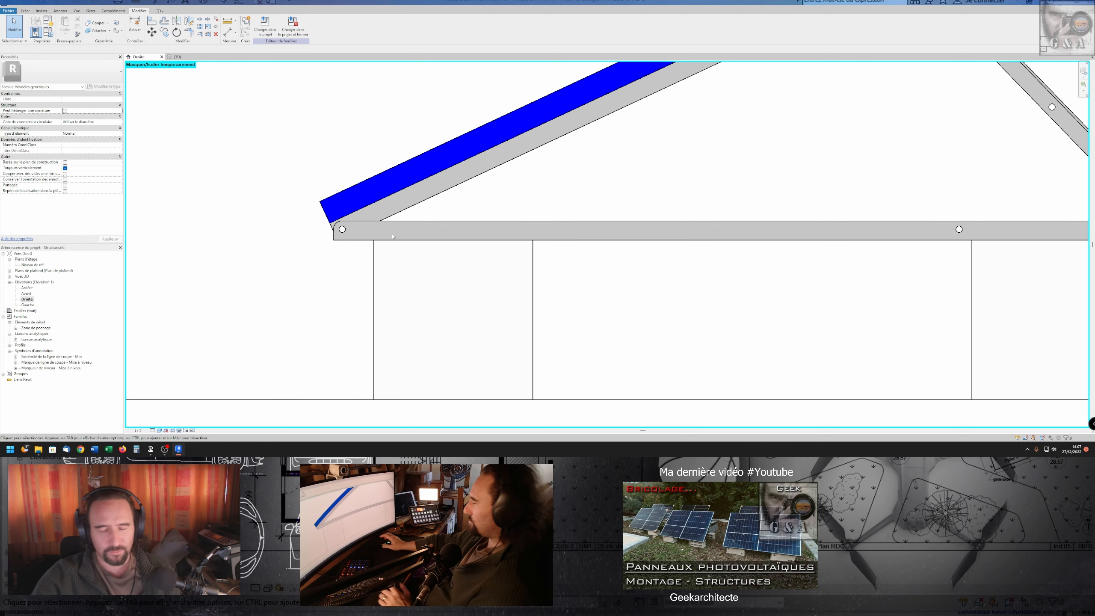
scroll(401, 259, "down", 2)
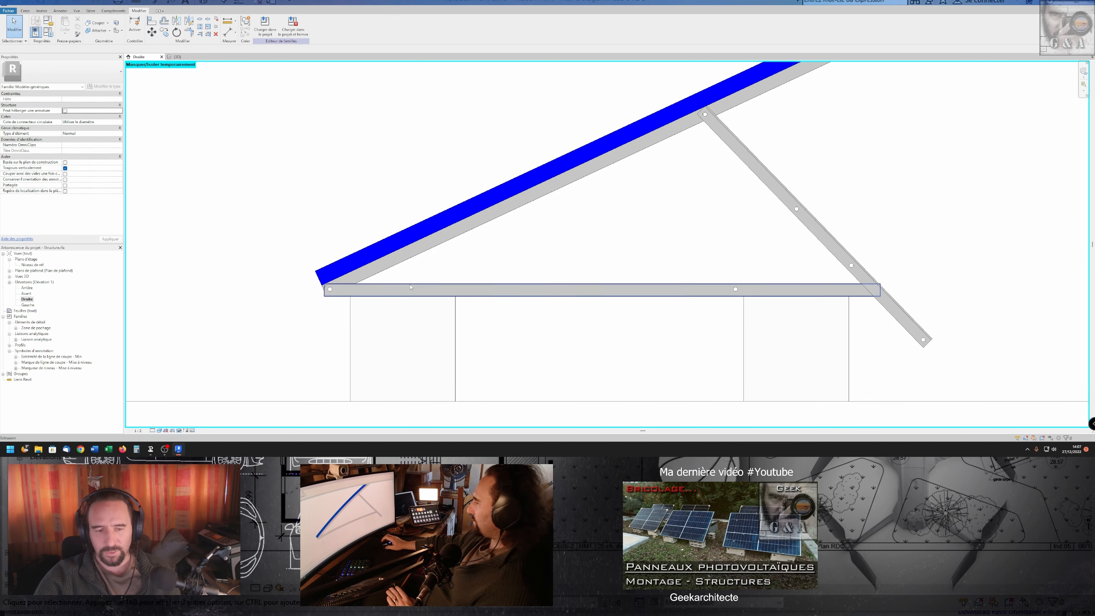
scroll(332, 292, "up", 5)
left_click(334, 306)
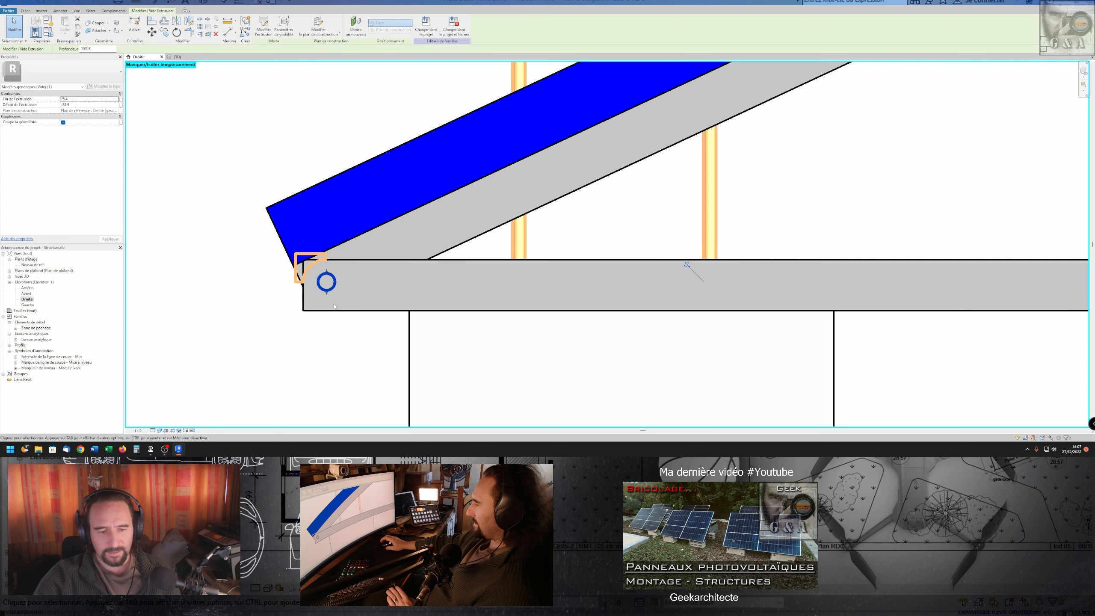
Step: Display the elevation in wireframe and examine the rafter and horizontal beam outlines around their shared pivot hole
left_click(159, 431)
left_click(170, 397)
scroll(170, 399, "up", 2)
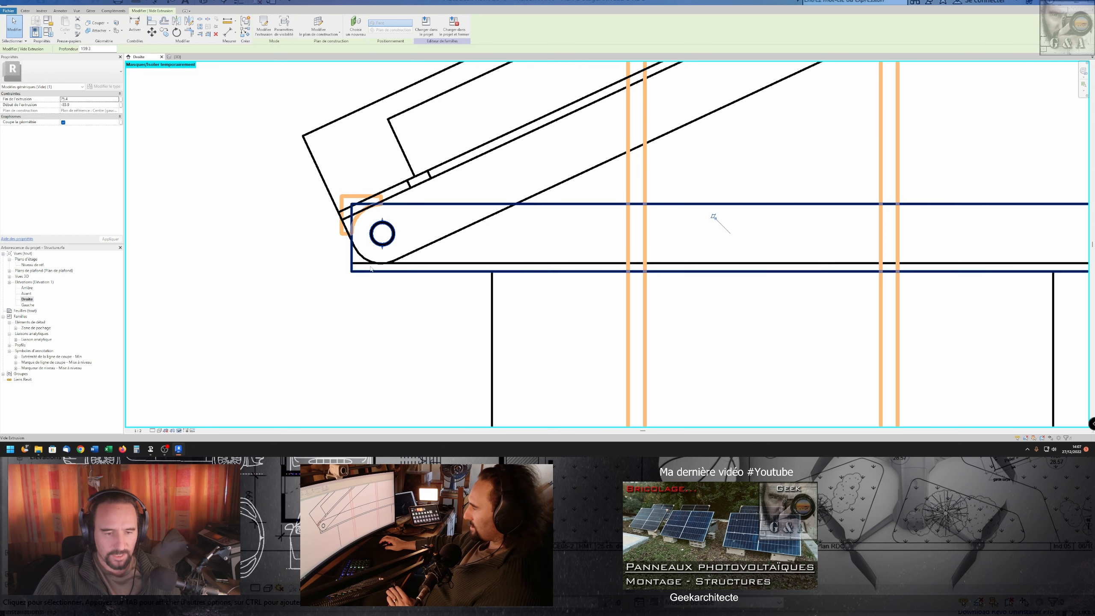
left_click(551, 205)
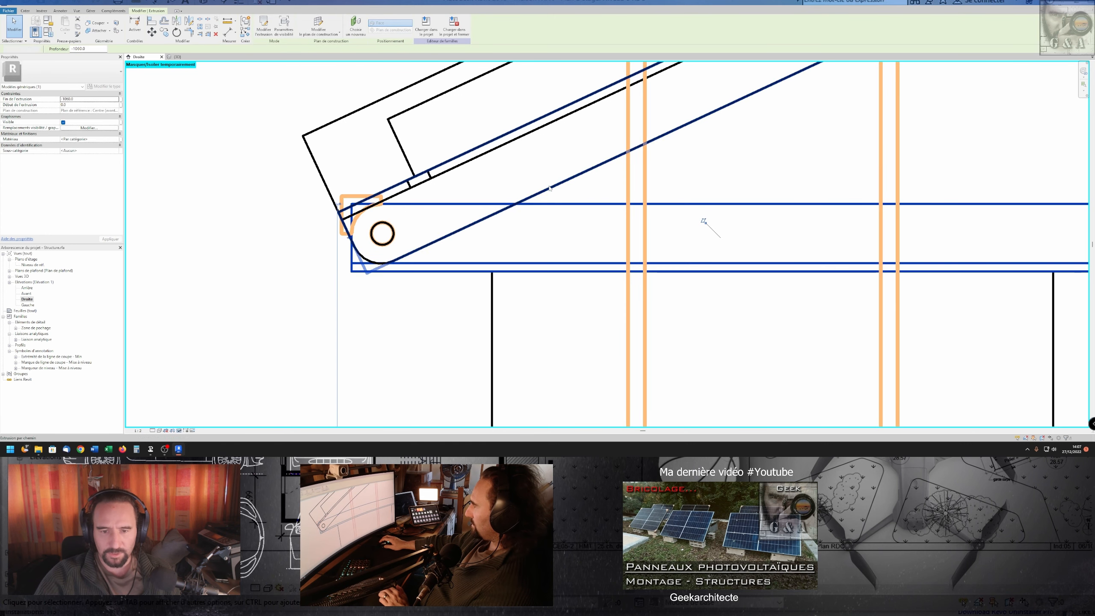
left_click(424, 222)
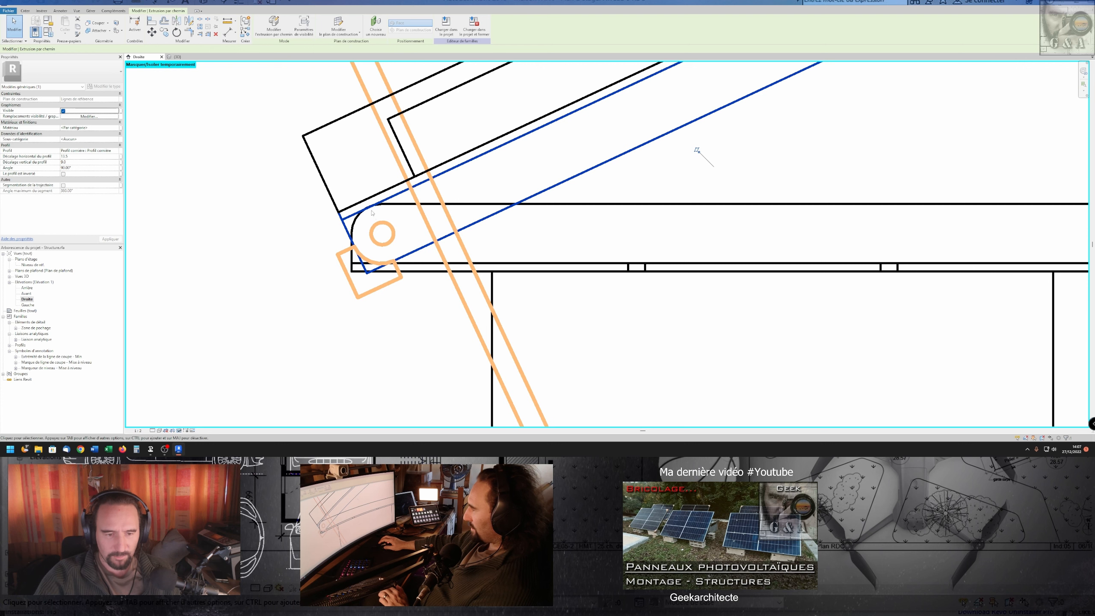
left_click(548, 212)
left_click(555, 204)
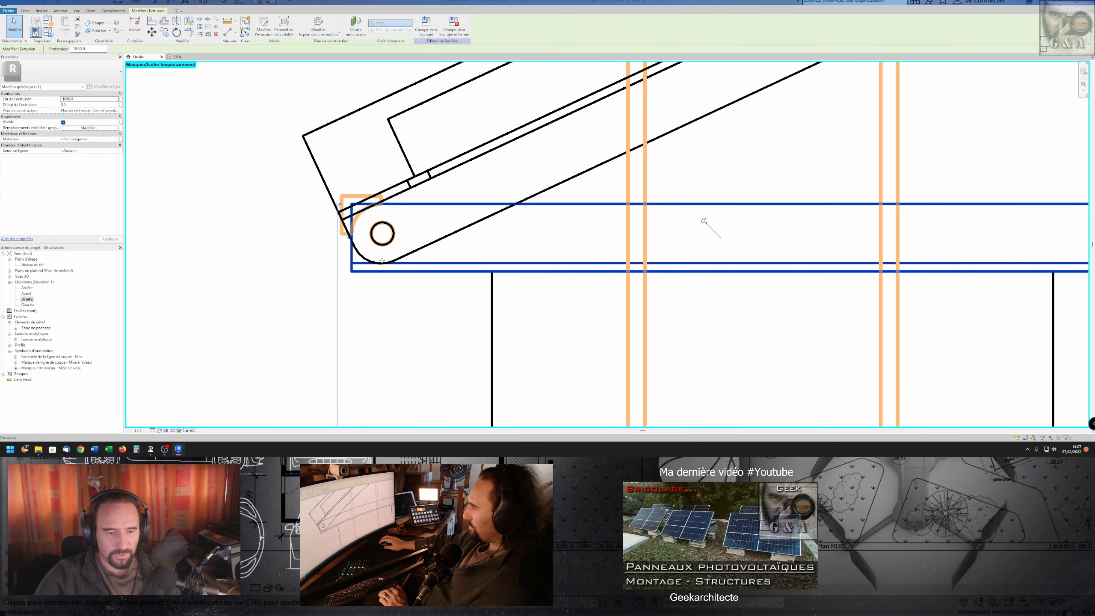
scroll(382, 251, "up", 2)
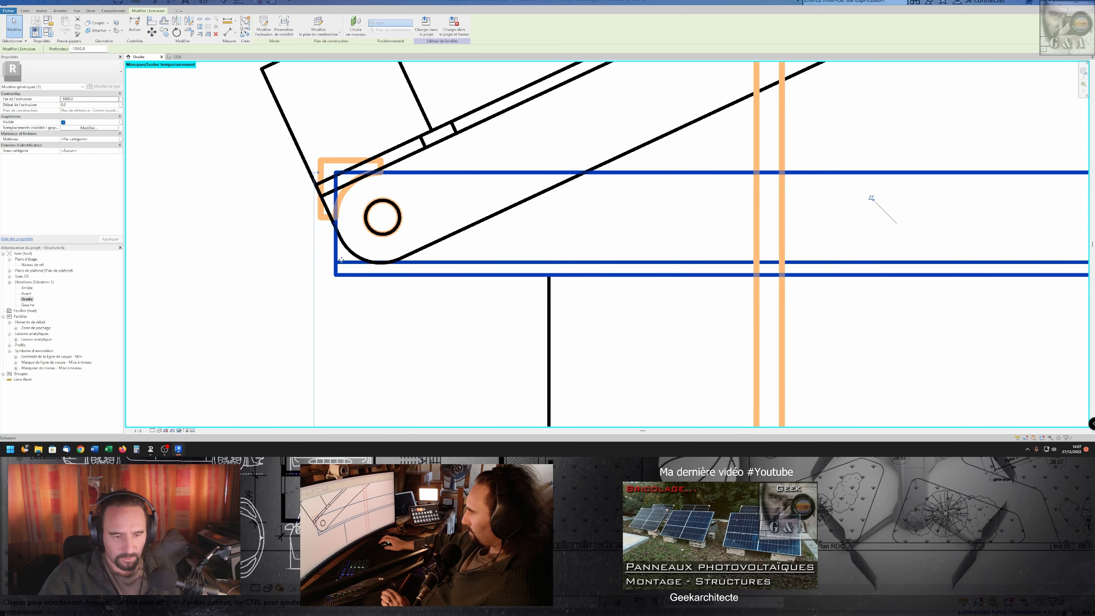
key("Escape")
scroll(431, 260, "down", 5)
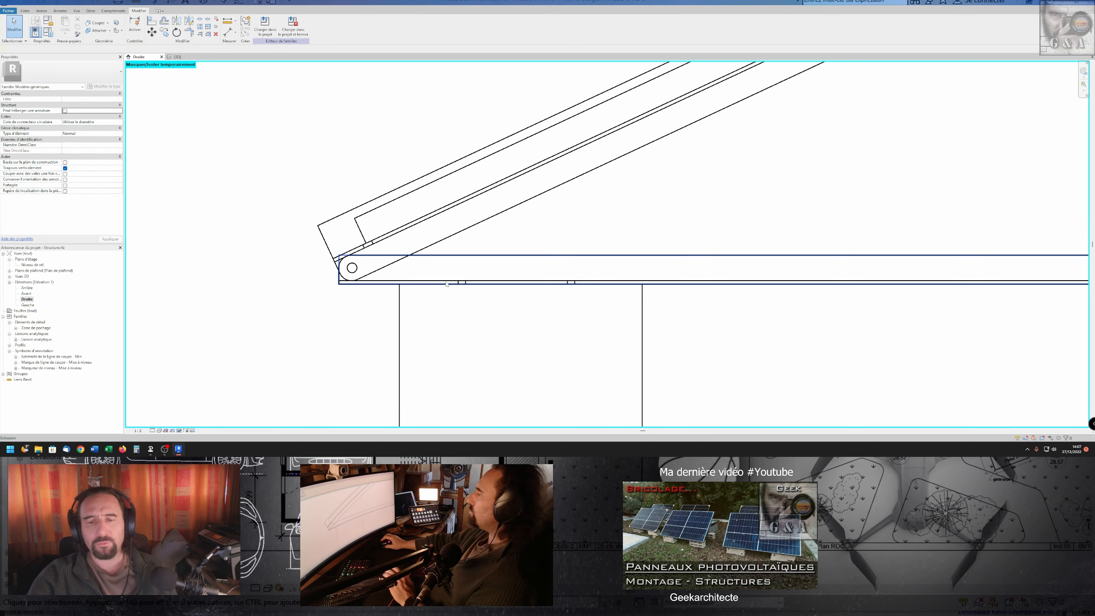
Step: Apply the family type with the 20° tilt angle to the panel support structure
scroll(458, 296, "down", 3)
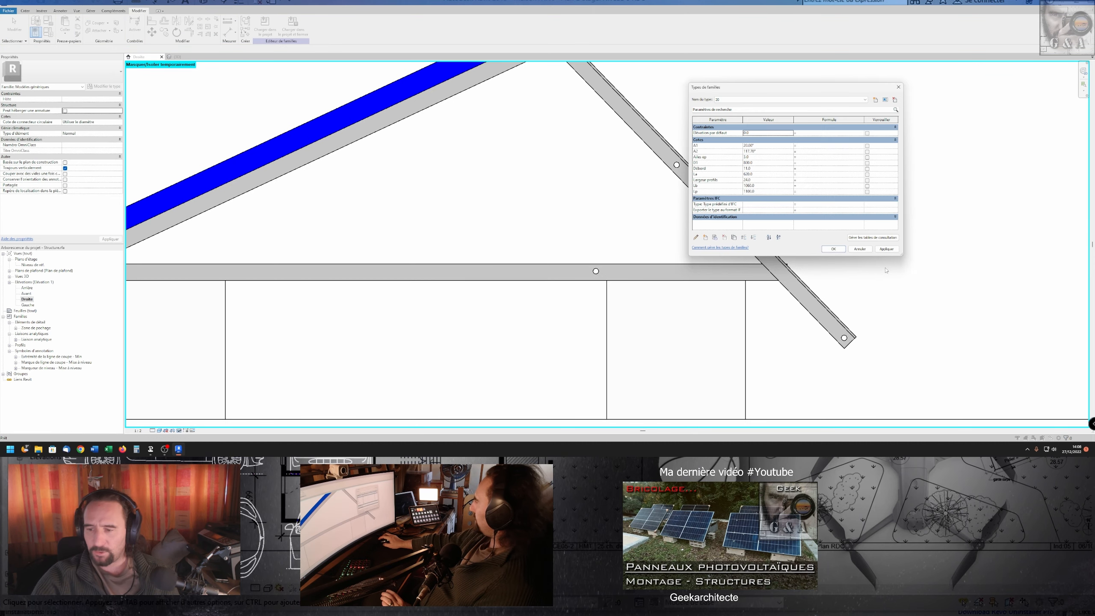
left_click(886, 249)
left_click(833, 249)
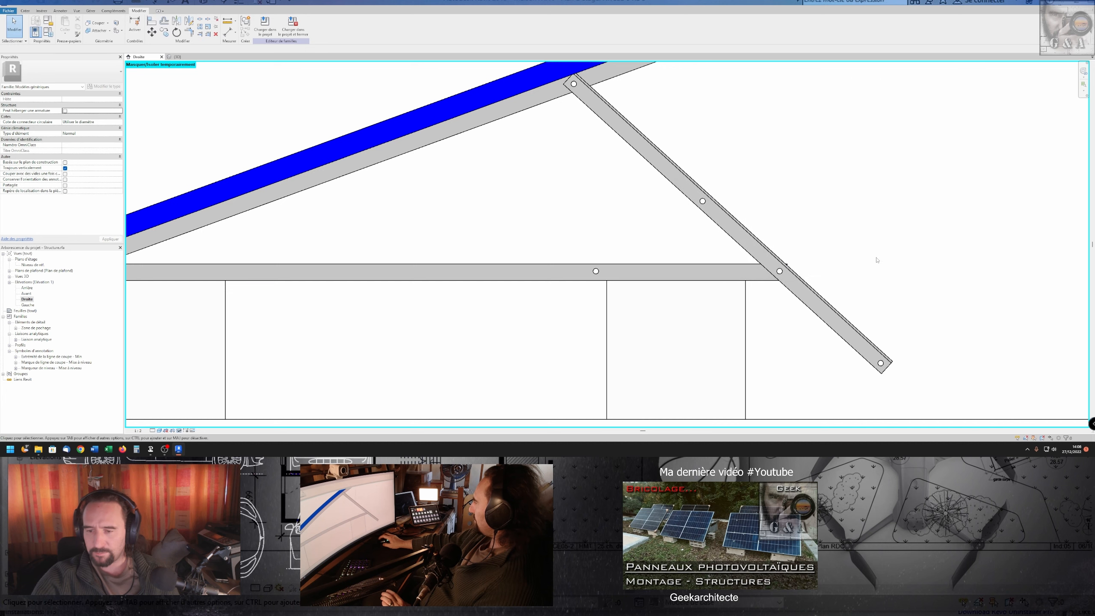
scroll(782, 271, "up", 3)
scroll(782, 270, "down", 4)
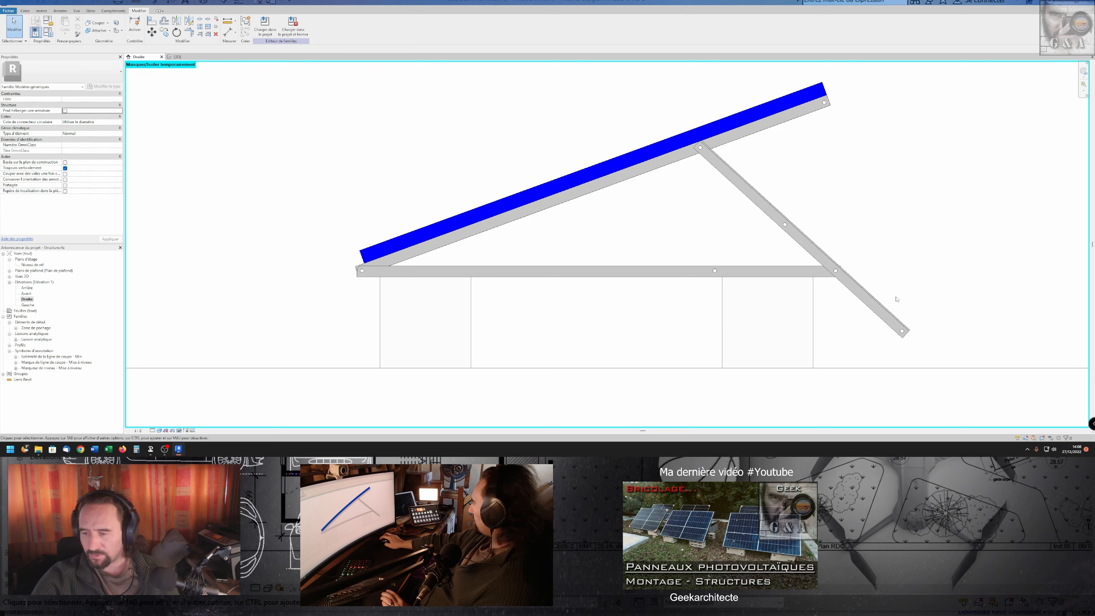
Step: Edit the concrete block extrusion, copy the rear block's outline toward the front block, and finish the sketch
left_click_drag(888, 369, 890, 277)
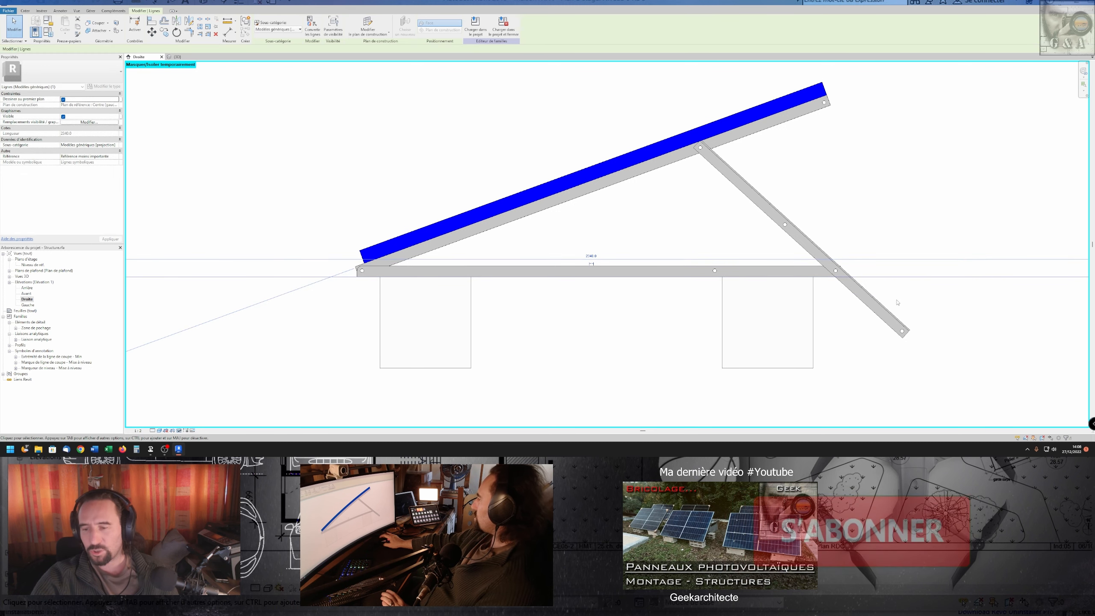
left_click_drag(732, 247, 844, 338)
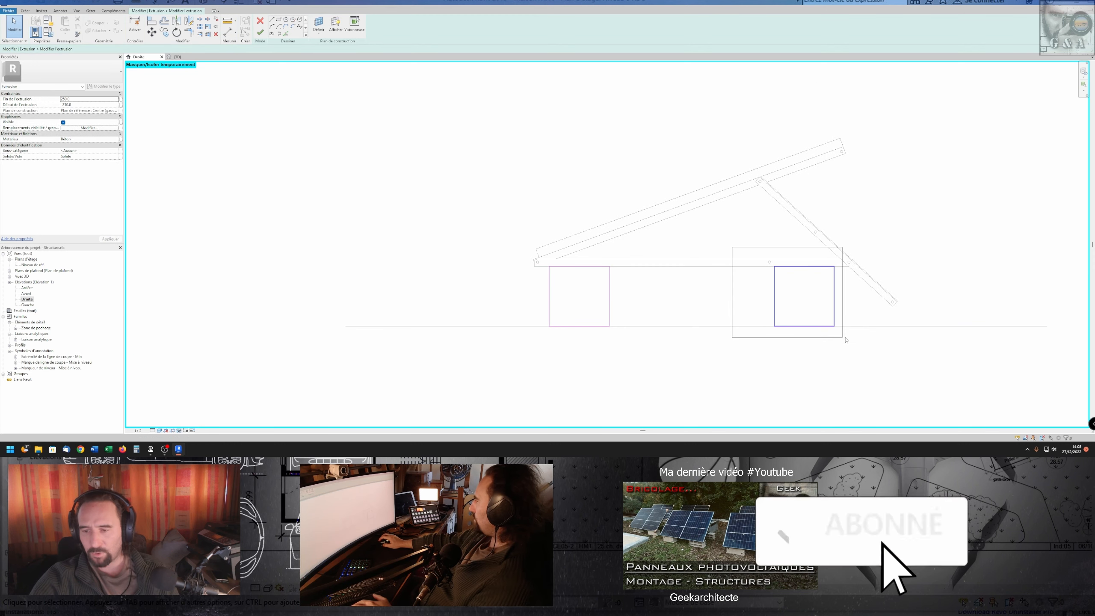
key("c")
key("o")
left_click(835, 305)
left_click(759, 305)
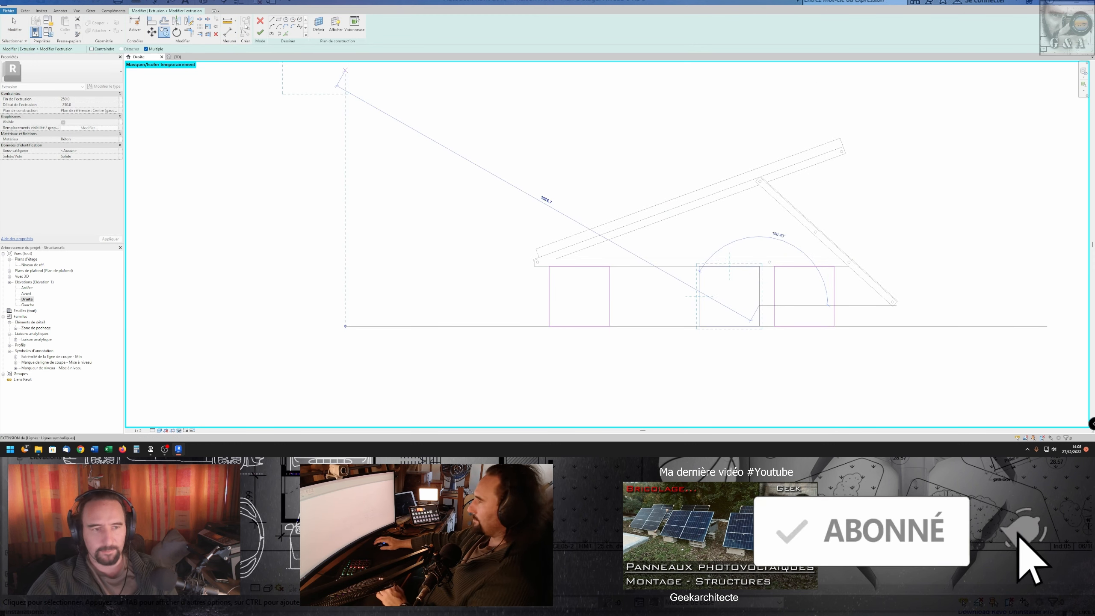
left_click(260, 32)
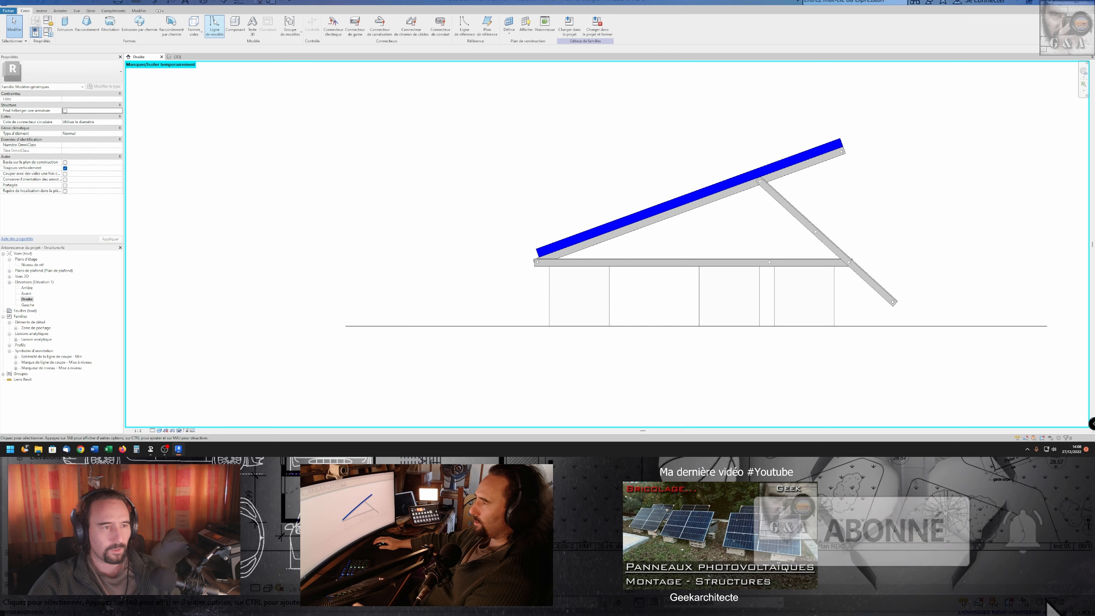
Step: Try sketching a model-line rectangle below the horizontal beam between the blocks, then undo it along with the block copy
key("l")
key("i")
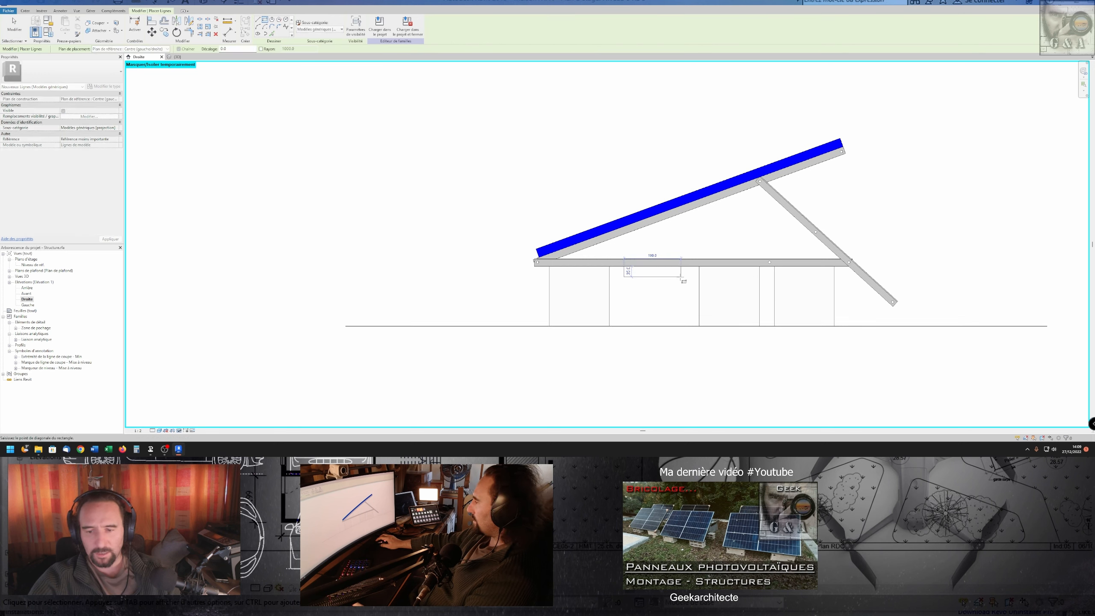
left_click(686, 273)
key("ctrl+z")
key("ctrl+z")
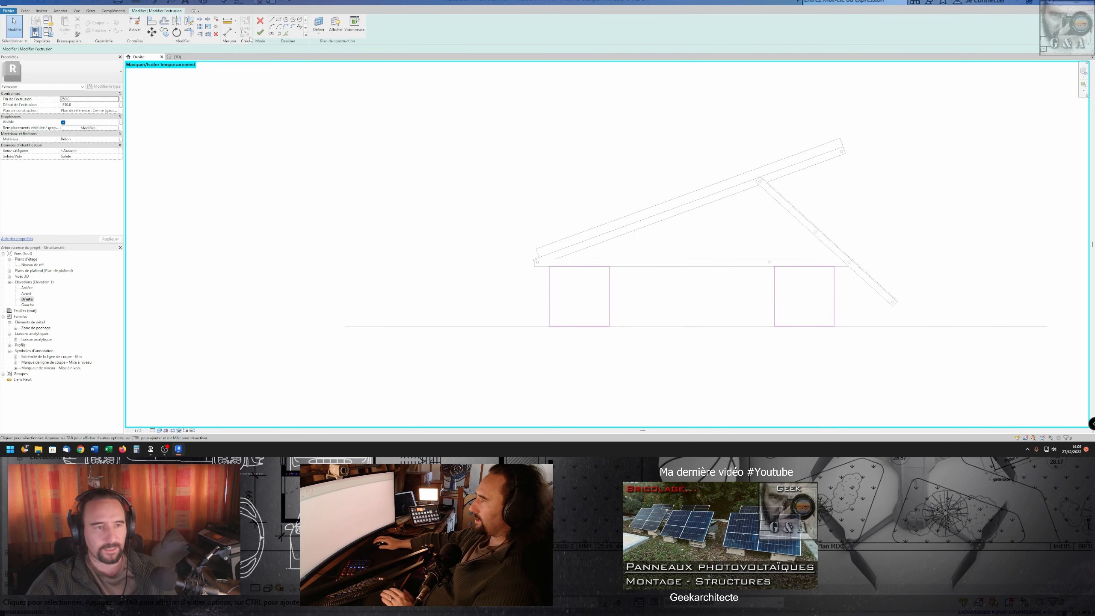
Step: Examine the tilted structure in the side elevation, from the brace's connection on the rafter to both ends of the panel
scroll(685, 220, "up", 4)
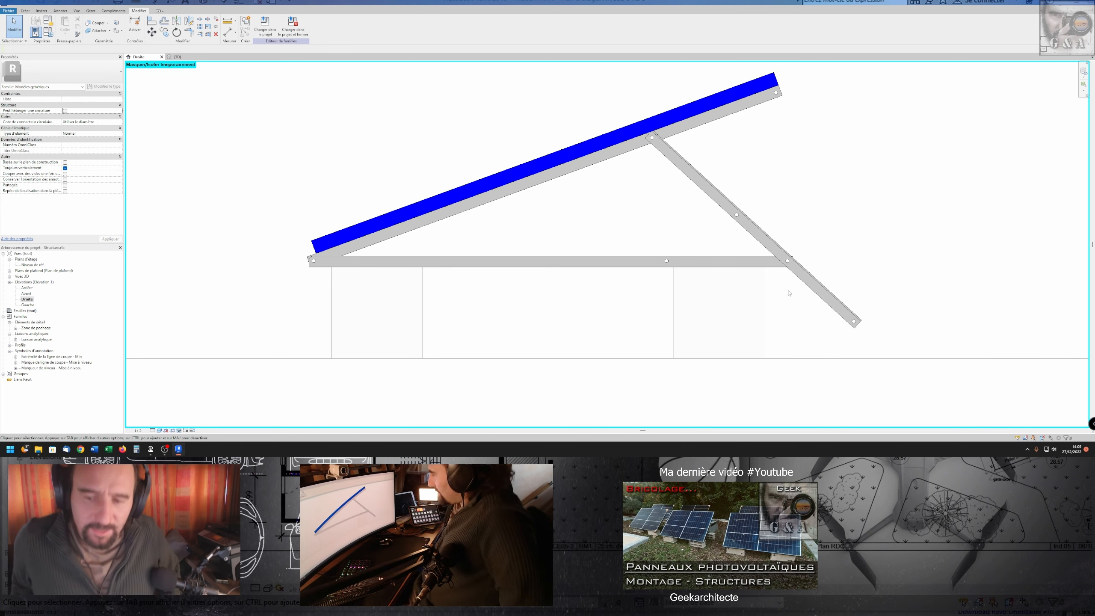
scroll(780, 287, "down", 2)
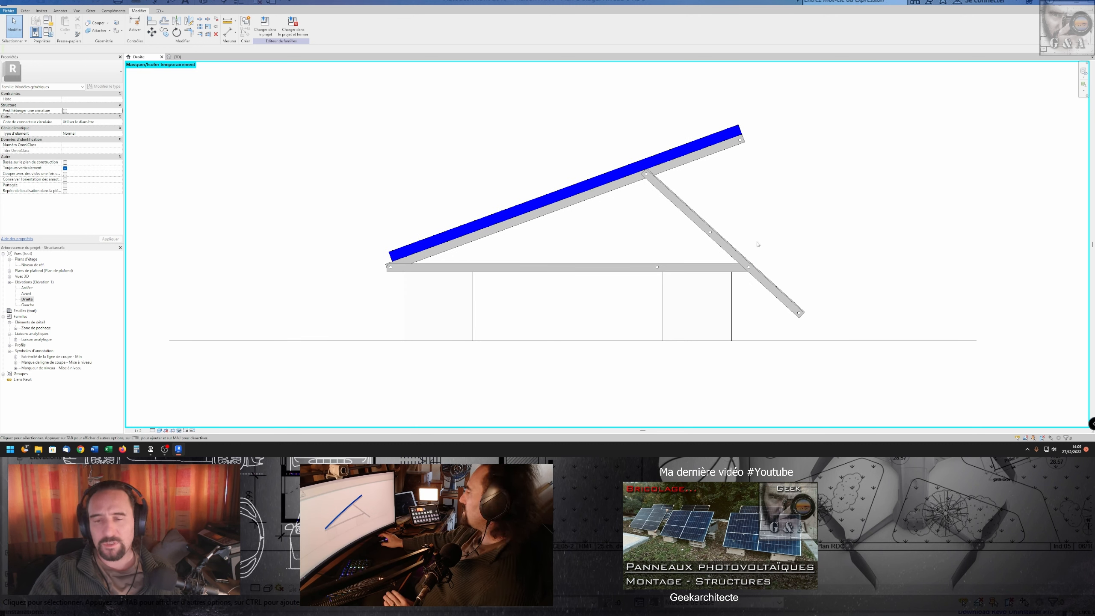
scroll(638, 192, "up", 9)
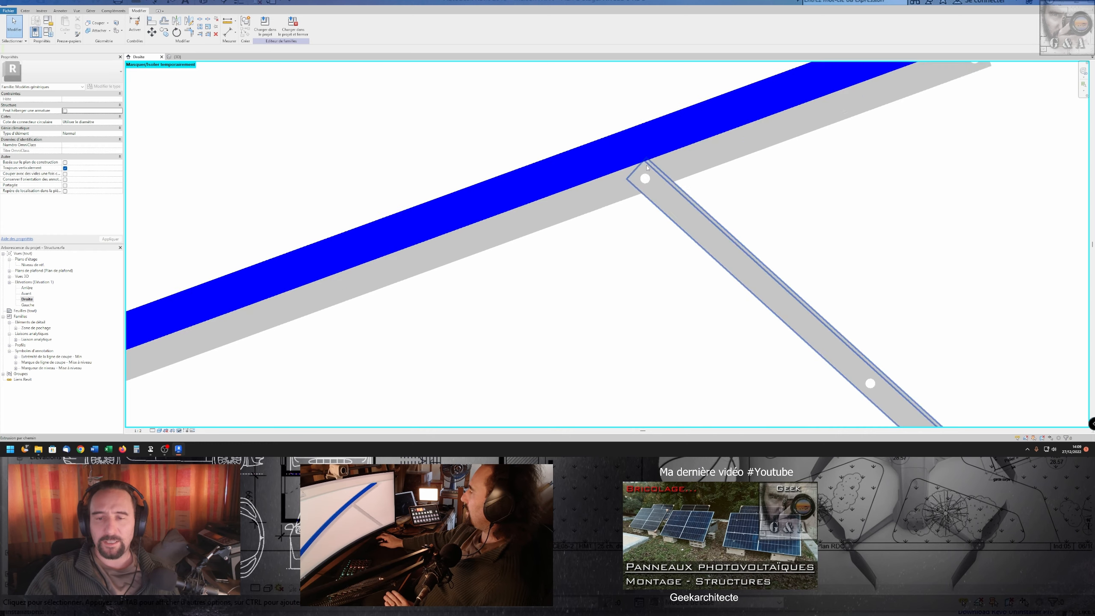
scroll(606, 173, "down", 4)
middle_click_drag(182, 336, 290, 272)
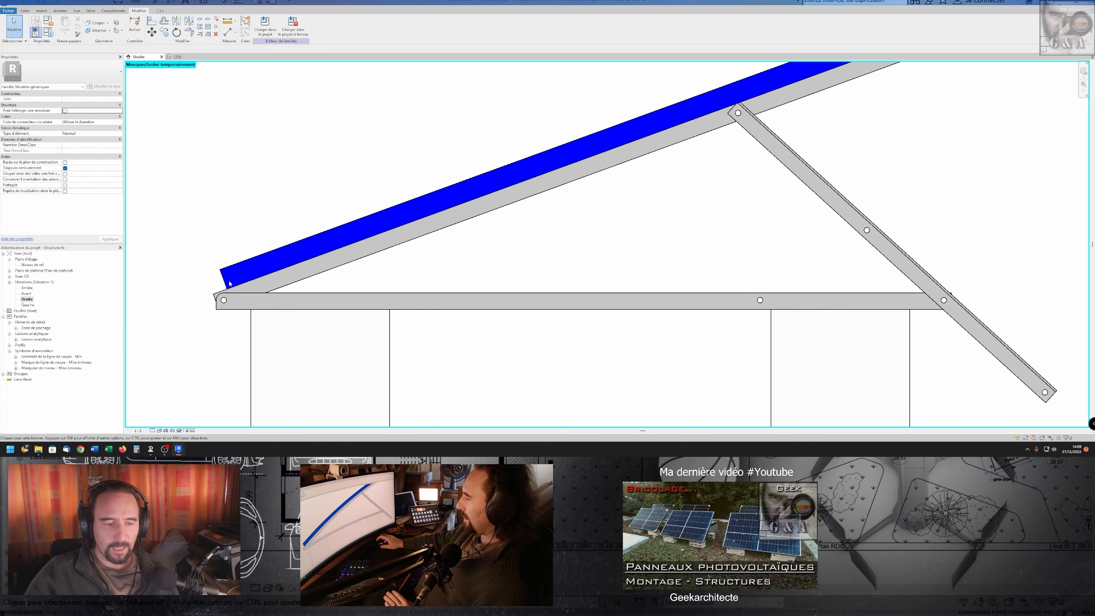
middle_click_drag(680, 184, 625, 276)
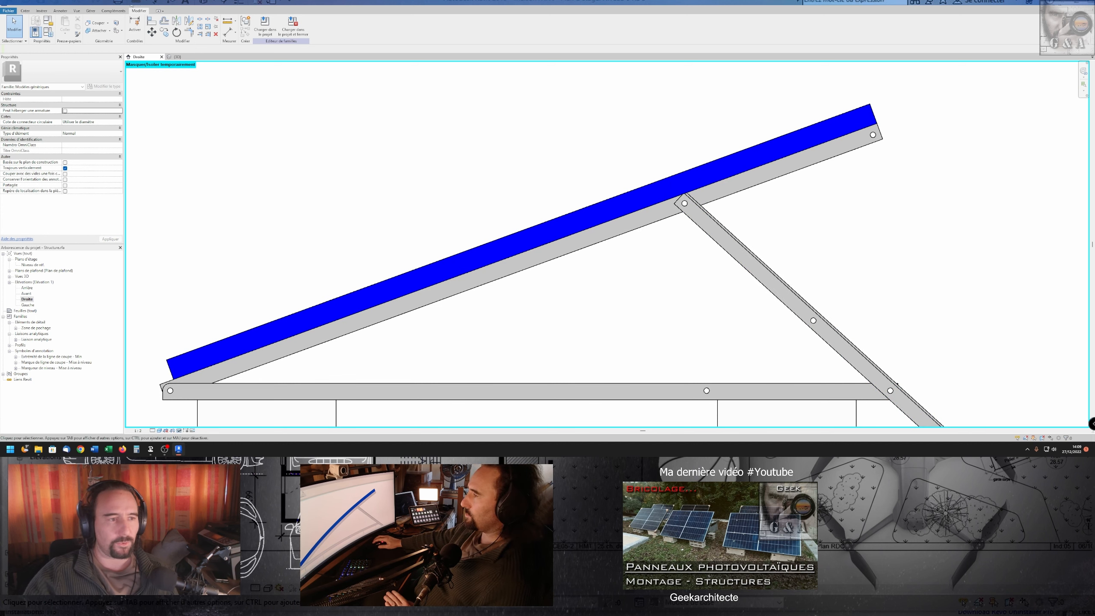
Step: Inspect the tilted panel, brace and concrete blocks from several angles in the 3D view
left_click(177, 57)
mouse_move(484, 285)
middle_mouse_down("shift")
mouse_move(461, 323)
mouse_move(485, 297)
middle_mouse_up("shift")
scroll(460, 323, "up", 2)
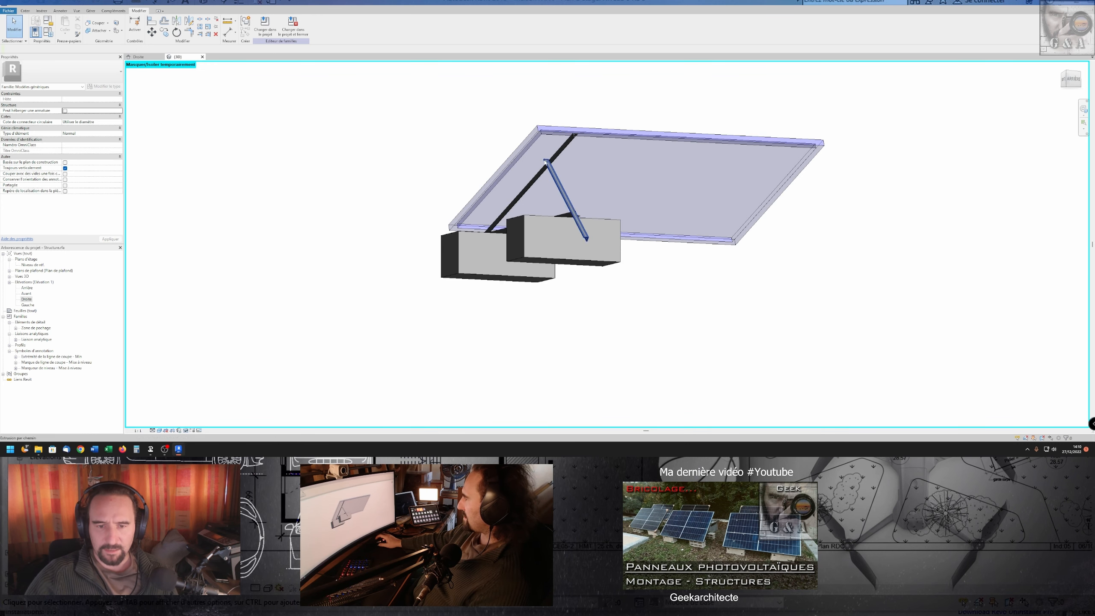
middle_click_drag(544, 162, 670, 215, "shift")
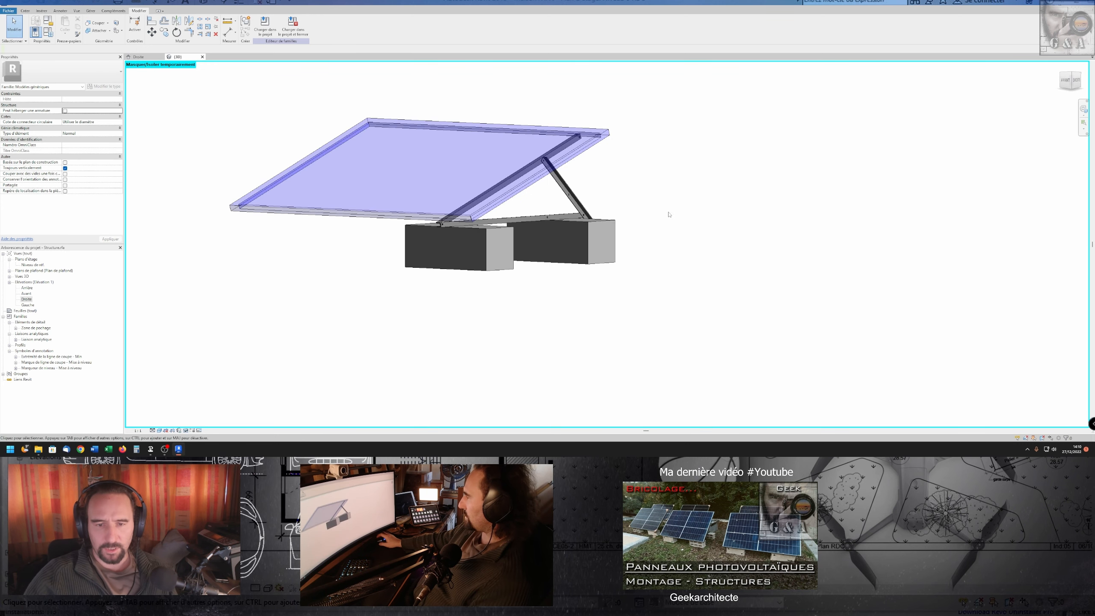
Step: Switch the structure to the Plat family type from the Droite elevation and check the flattened panel in the 3D view
left_click(138, 56)
left_click(55, 30)
left_click(741, 100)
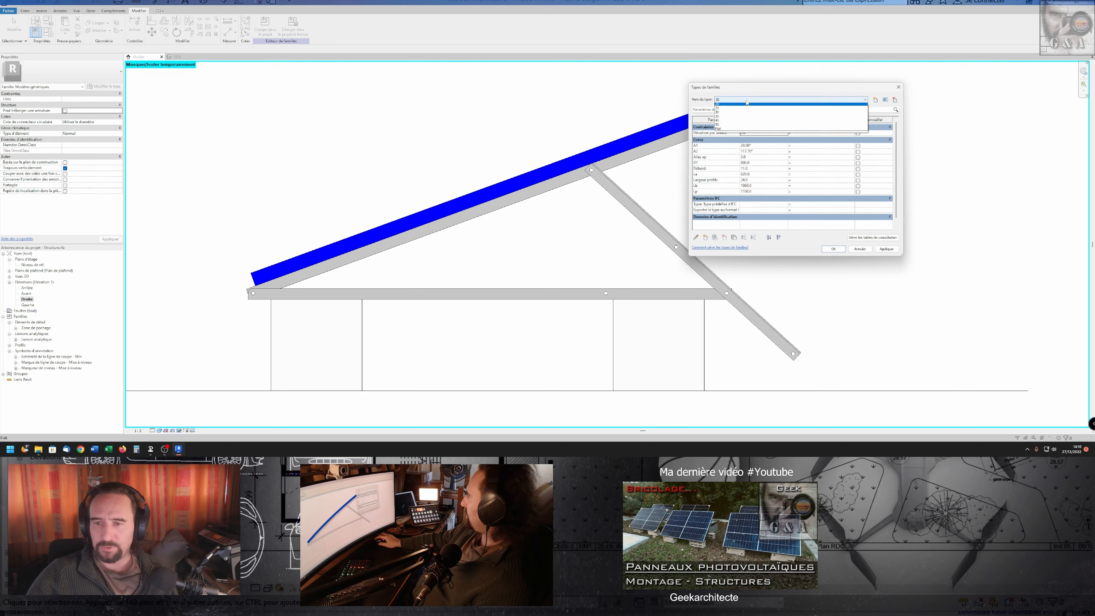
left_click(742, 130)
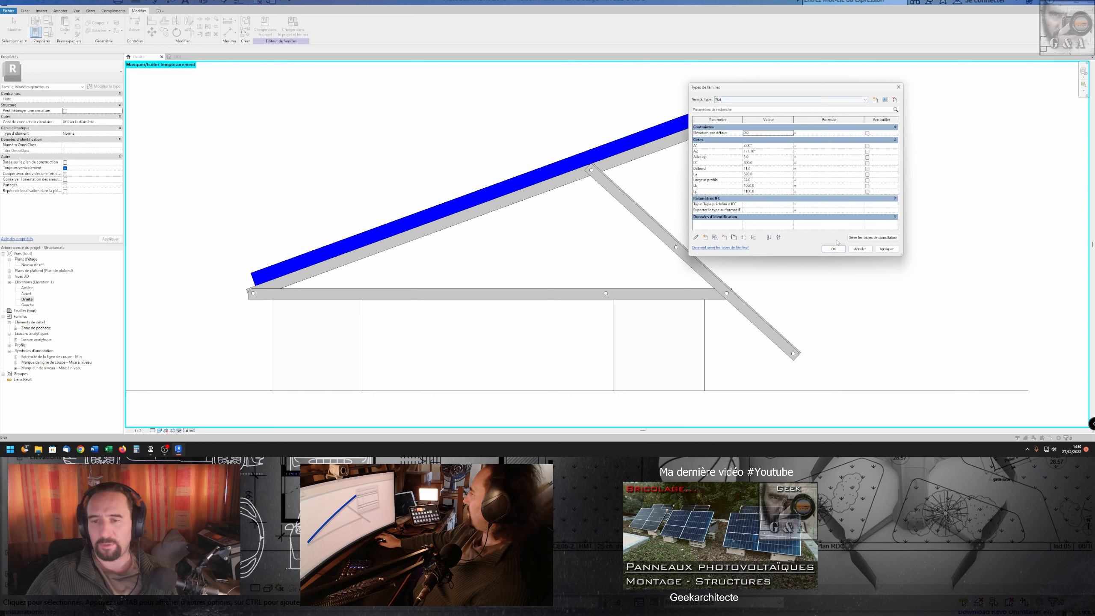
left_click(833, 249)
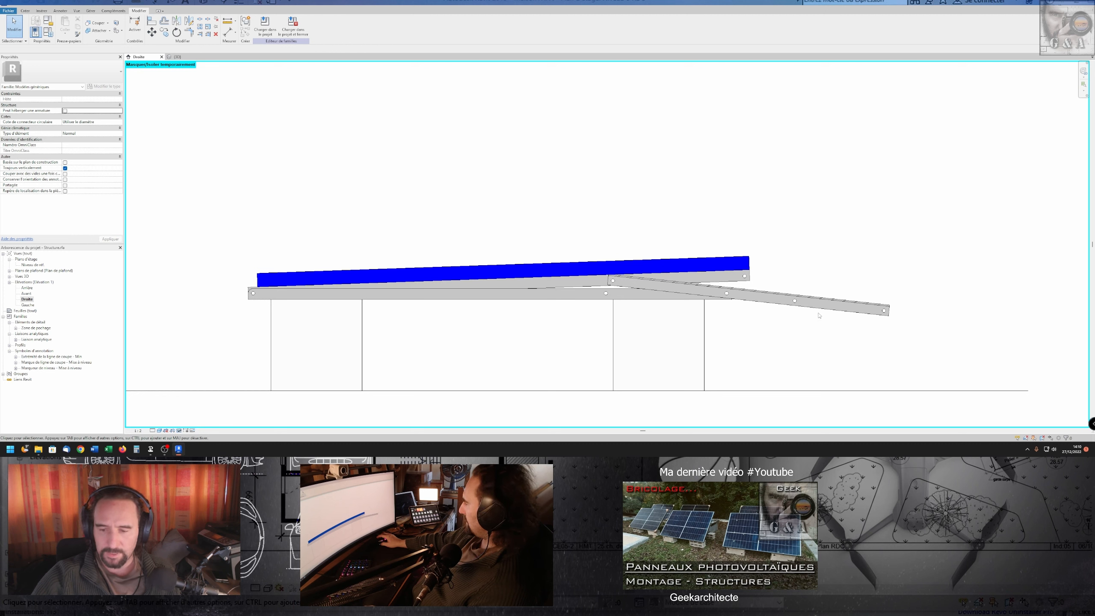
left_click(176, 56)
middle_click_drag(457, 207, 423, 242, "shift")
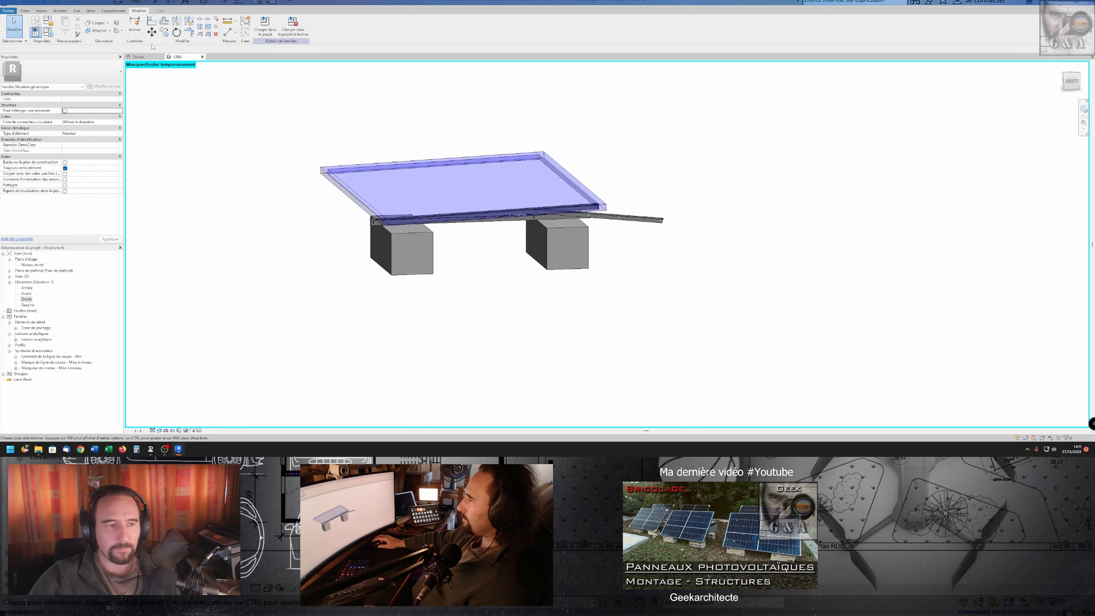
Step: In the Droite elevation, draw connected model lines from the ground line's end upward, across, and down below ground level
left_click(139, 56)
key("l")
key("i")
left_click(805, 272)
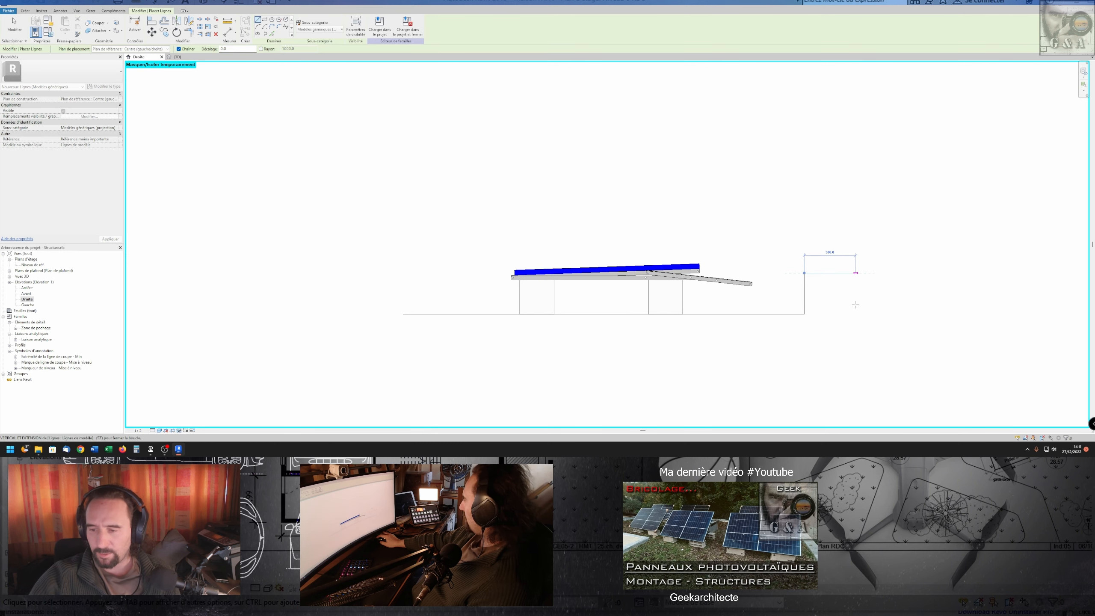
scroll(855, 313, "down", 2)
left_click(856, 388)
key("Escape")
key("Escape")
left_click_drag(882, 271, 818, 338)
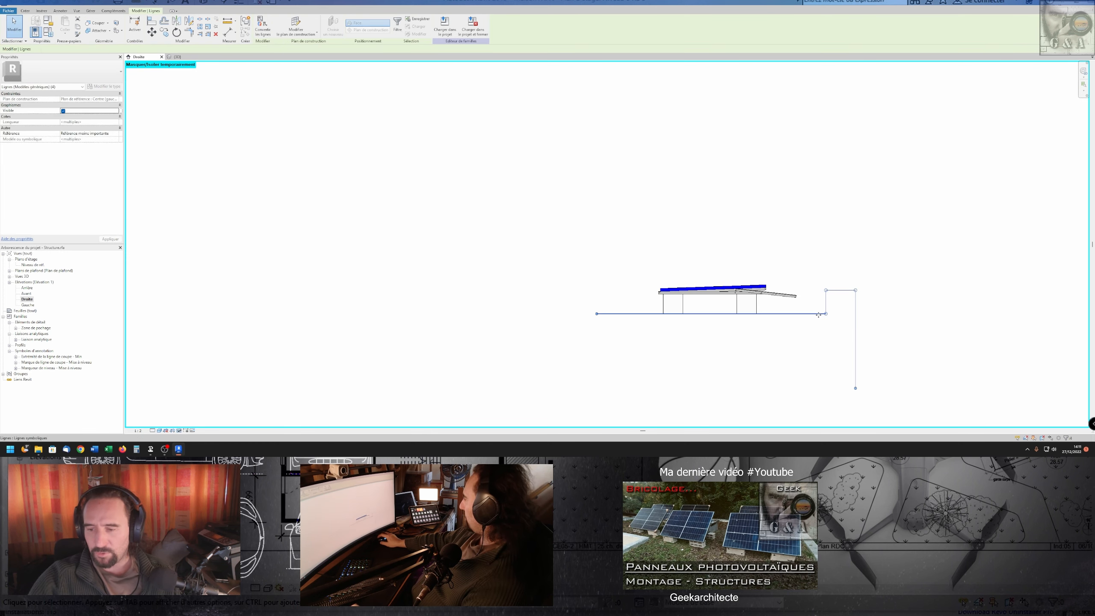
scroll(836, 304, "up", 2)
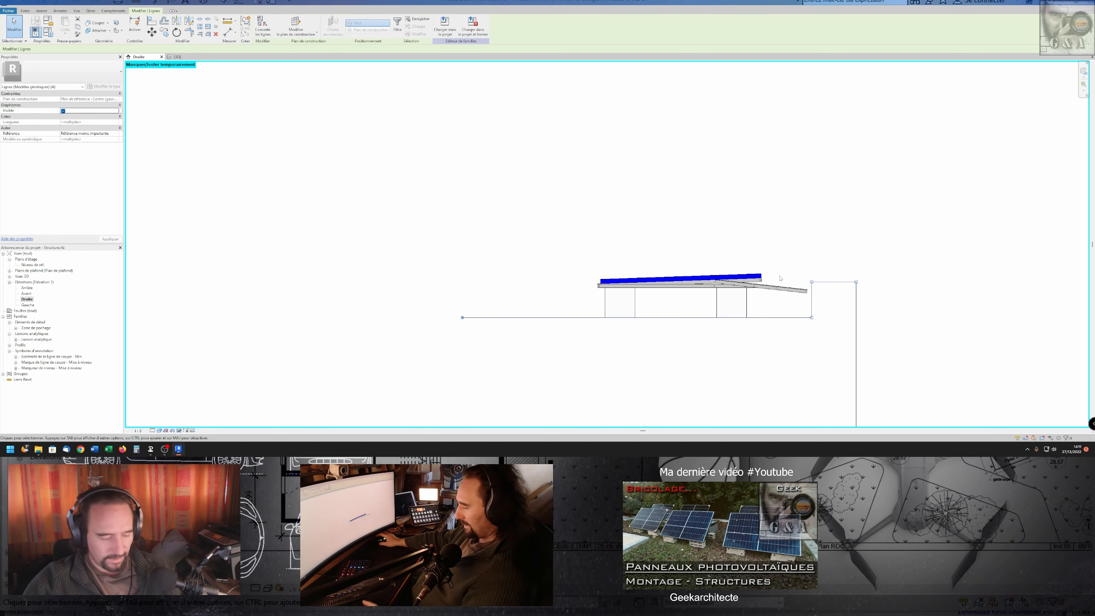
Step: Dimension the horizontal gap between the flattened panel's end and the vertical step of the ground profile
key("Escape")
key("d")
key("i")
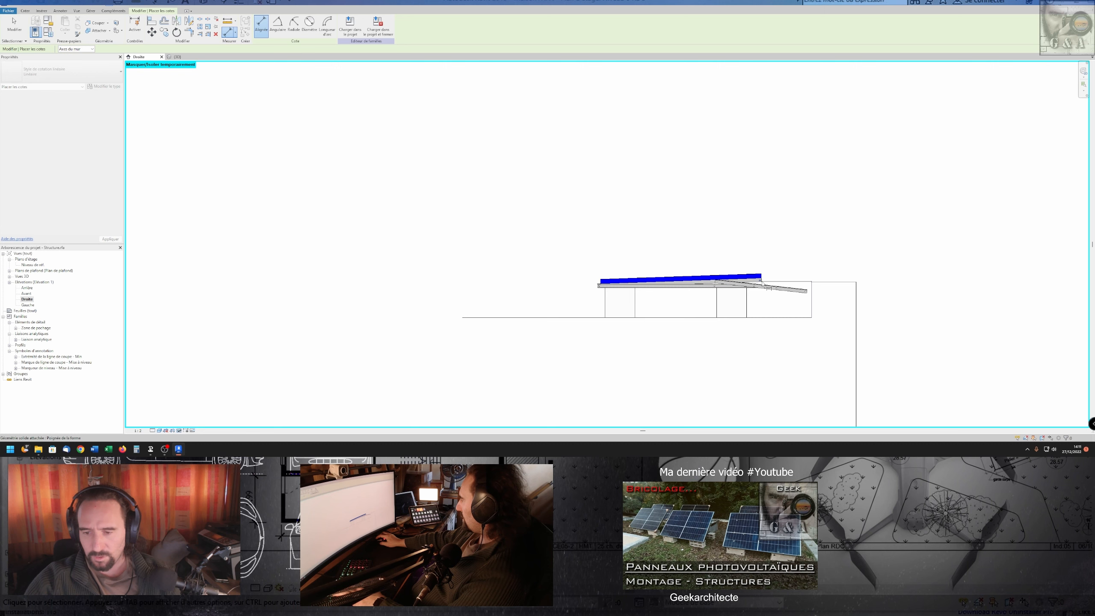
scroll(688, 288, "up", 1)
scroll(860, 281, "down", 2)
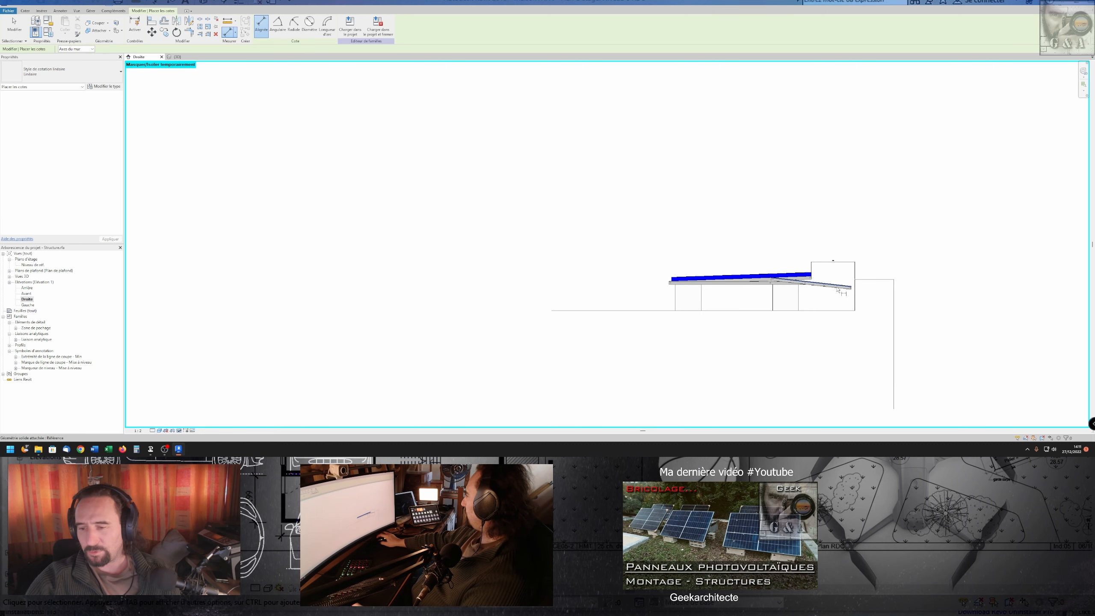
key("Escape")
Step: Select the whole chain of ground profile lines and move it closer to the panel's end
scroll(857, 296, "up", 1)
key("Tab")
left_click_drag(856, 297, 825, 296)
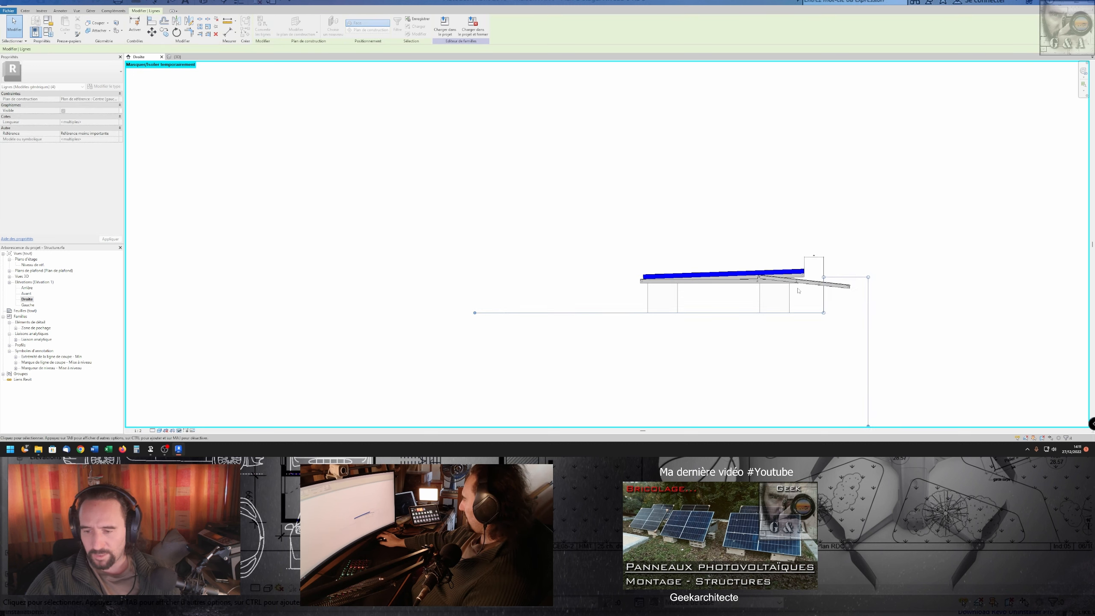
Step: Apply the 20° family type and return to Plat, comparing the structure with the ground profile
key("f")
key("t")
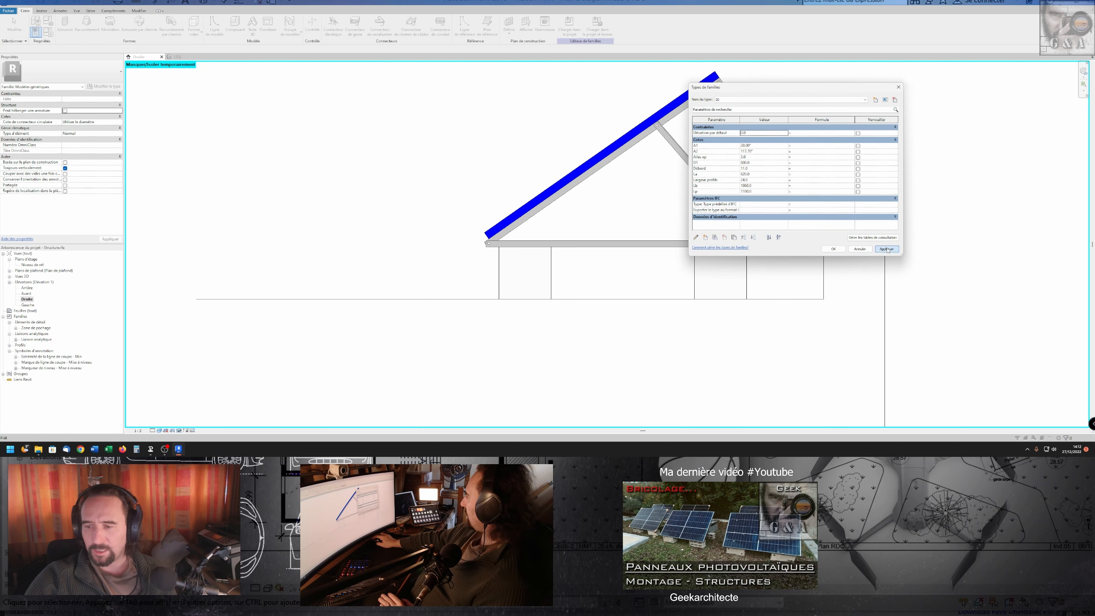
left_click(887, 250)
left_click(833, 249)
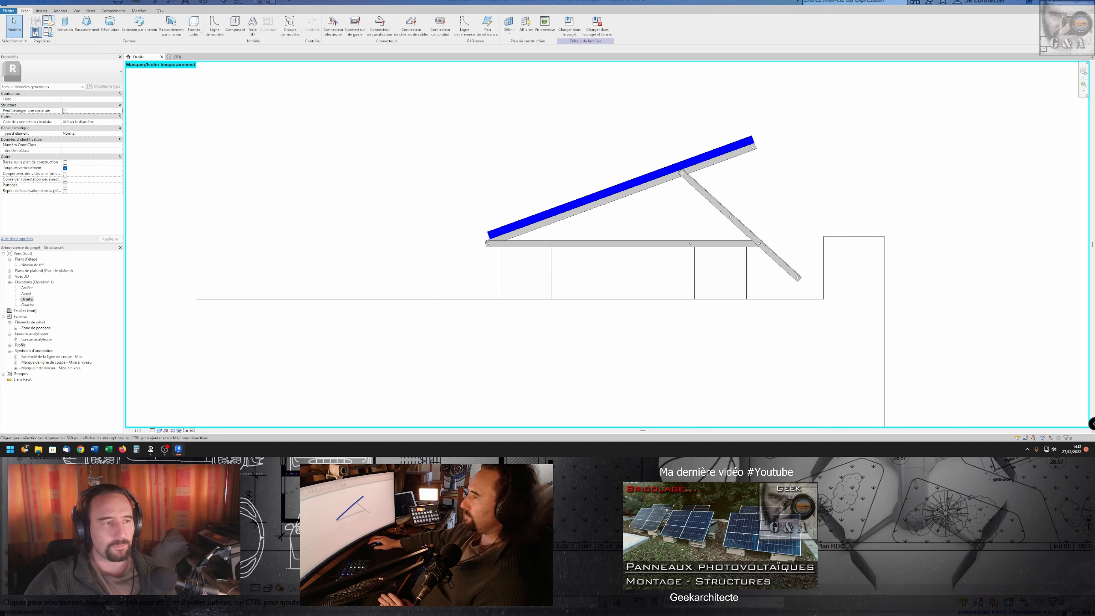
left_click(50, 35)
left_click(742, 100)
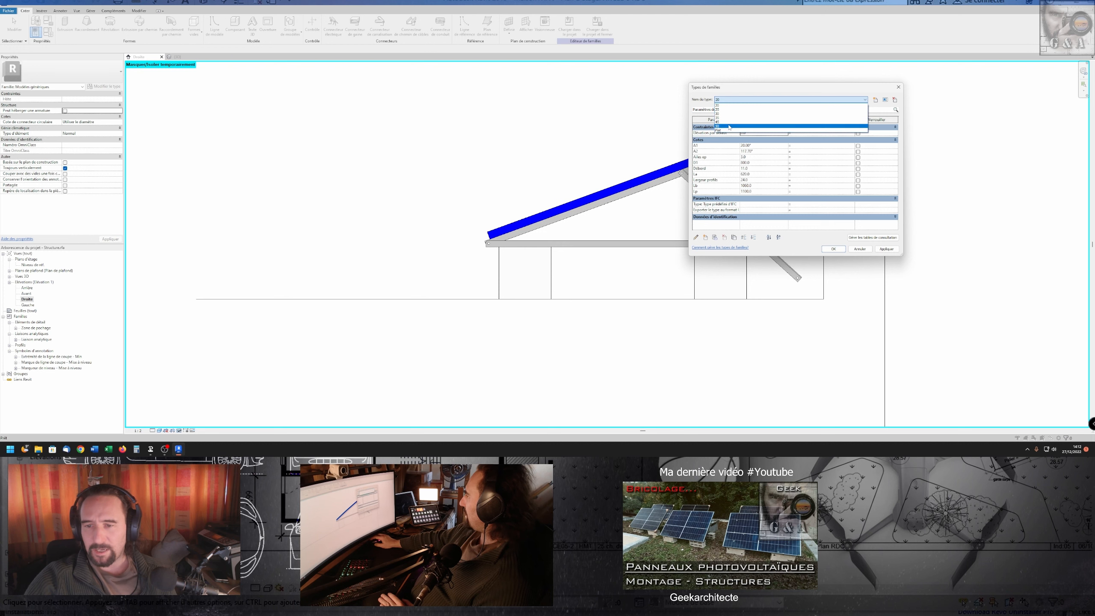
left_click(729, 130)
left_click(833, 249)
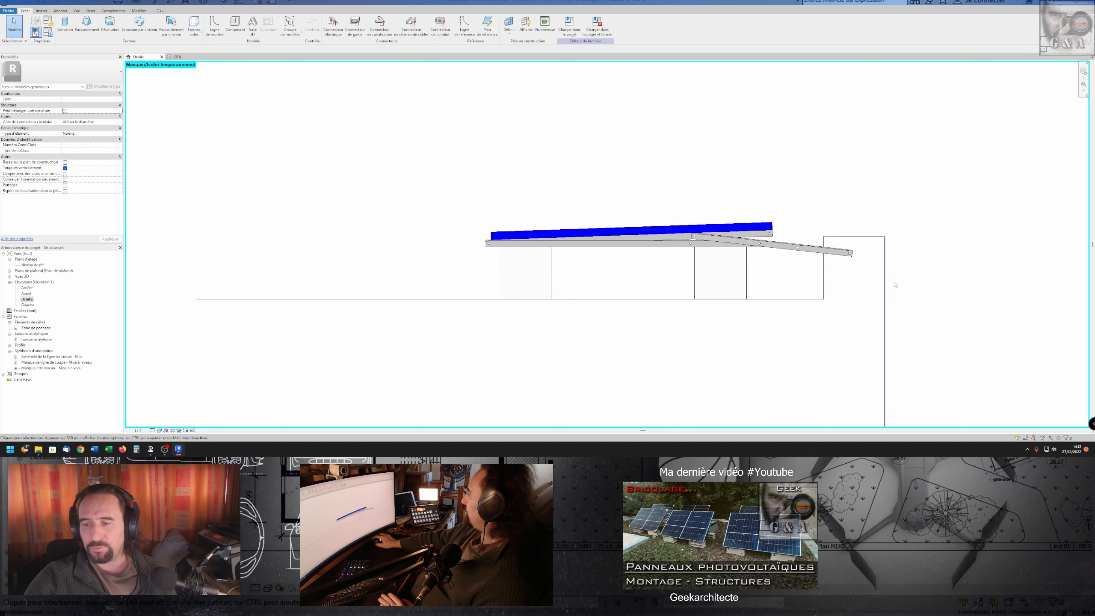
Step: Select the ground profile's vertical step and its connected lines to check their position against the brace's end
scroll(630, 281, "down", 2)
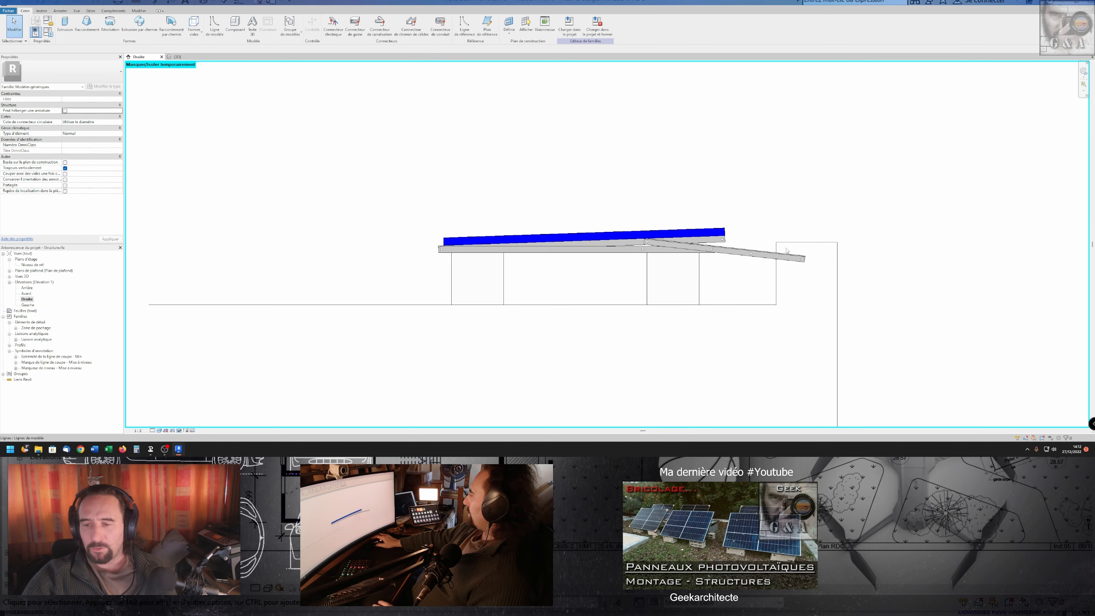
left_click(777, 266)
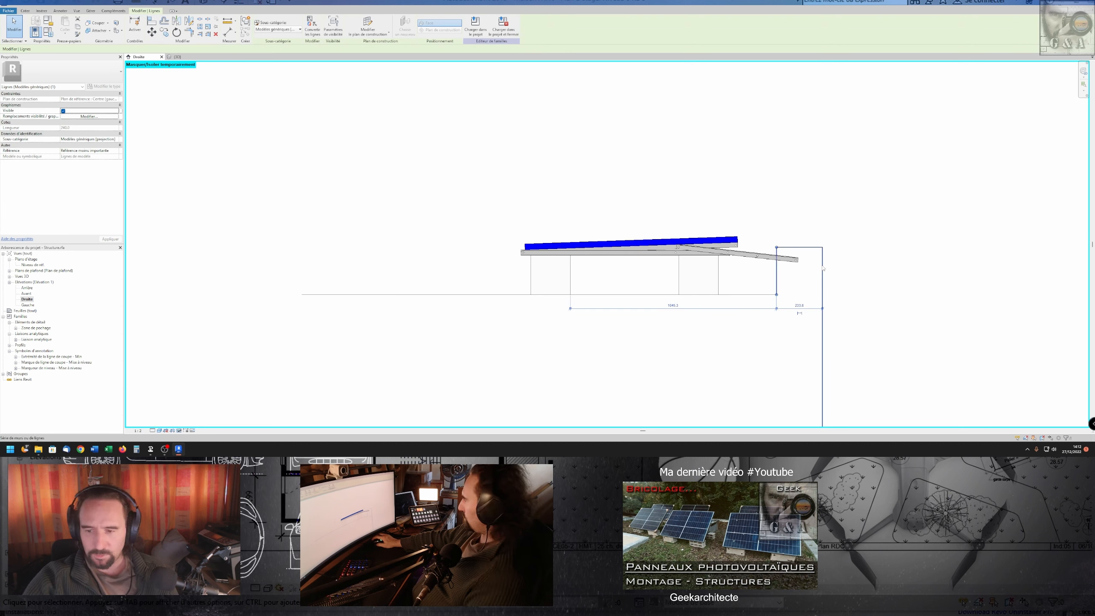
key("Tab")
left_click(777, 275)
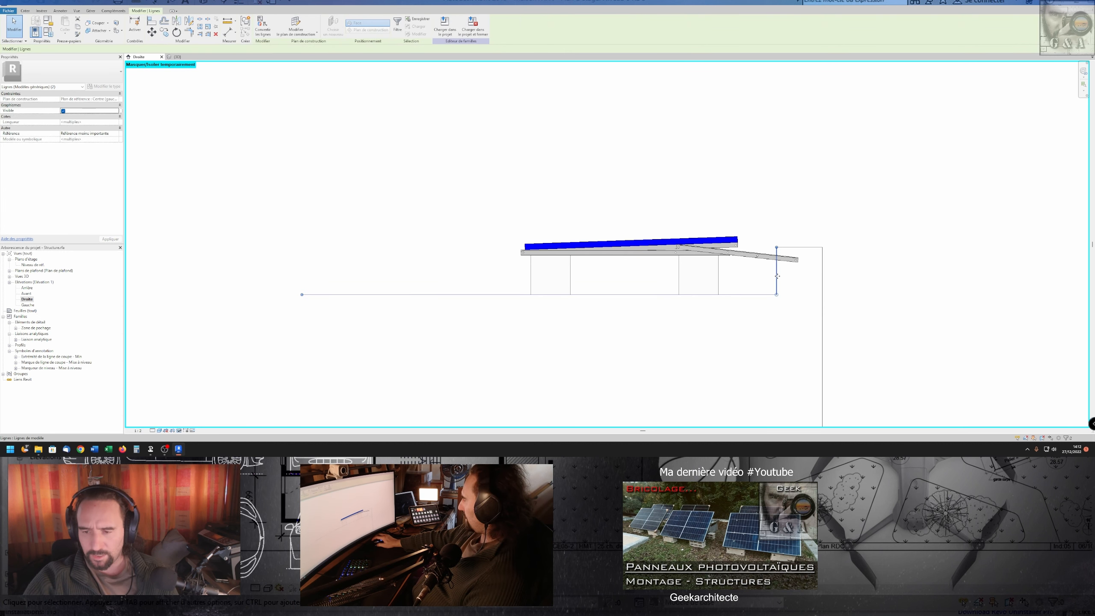
key("Escape")
Step: Examine the brace's foot, the base rail and the concrete blocks from several angles in the 3D view
left_click(179, 56)
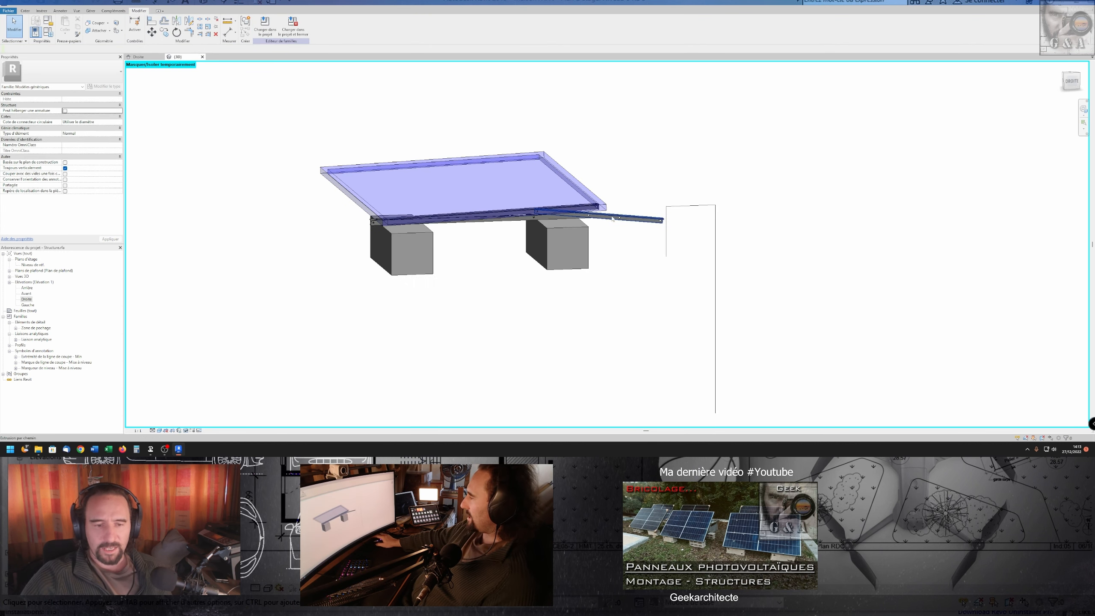
middle_click_drag(612, 219, 631, 264, "shift")
scroll(651, 219, "up", 5)
middle_click_drag(653, 222, 571, 224, "shift")
scroll(571, 224, "up", 3)
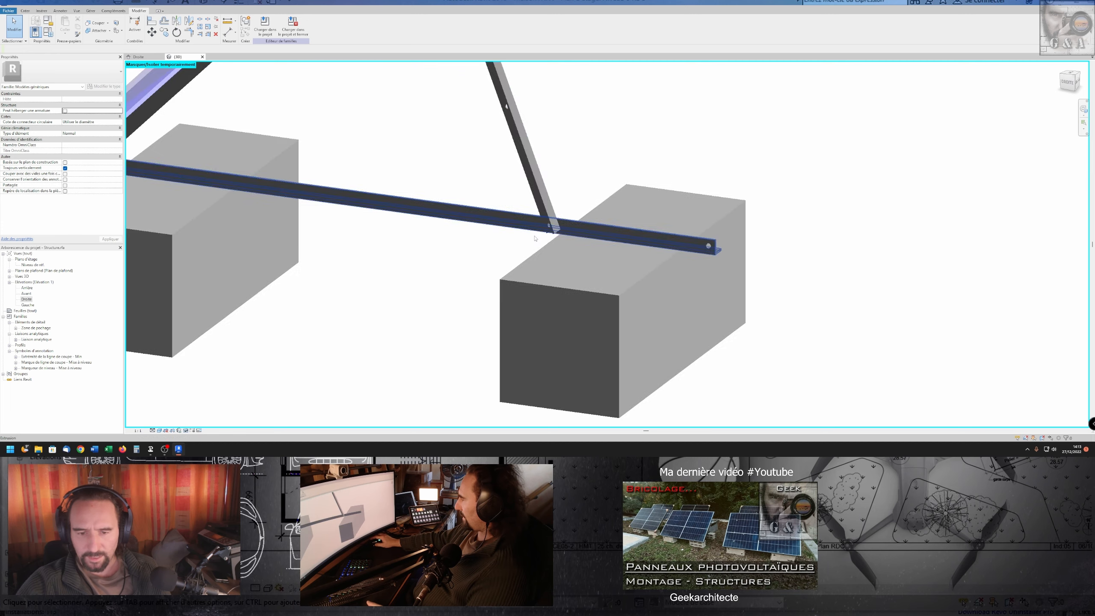
left_click(574, 223)
scroll(487, 206, "down", 3)
middle_click_drag(486, 206, 332, 276, "shift")
scroll(517, 183, "up", 4)
left_click(571, 219)
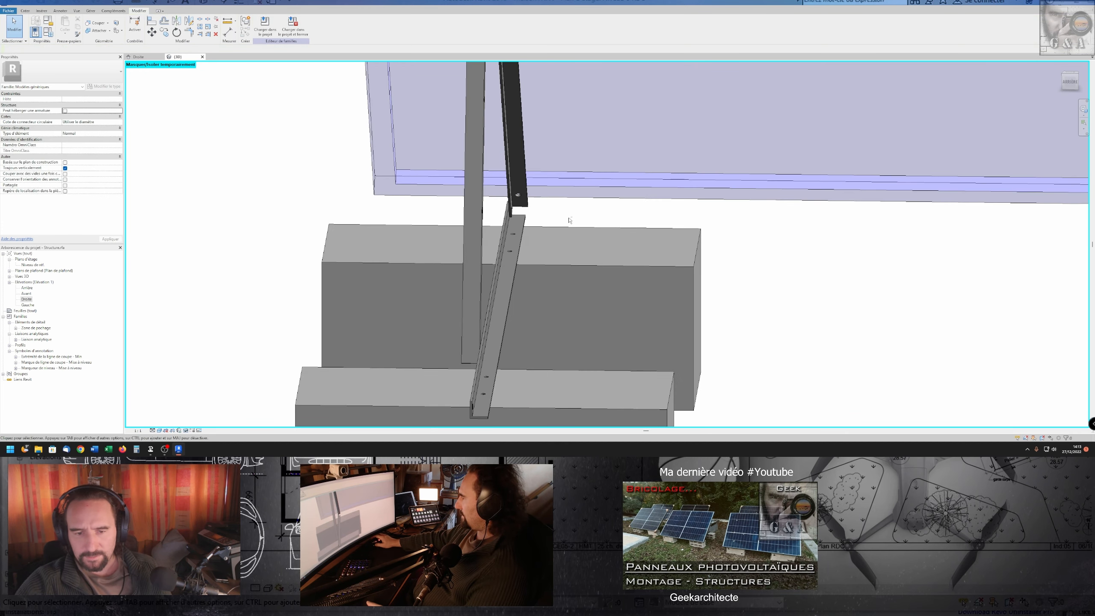
Step: Inspect the base rail and rafter joint from behind the panel, leaving the family type parameters unchanged
middle_click_drag(571, 220, 508, 219, "shift")
scroll(597, 180, "down", 3)
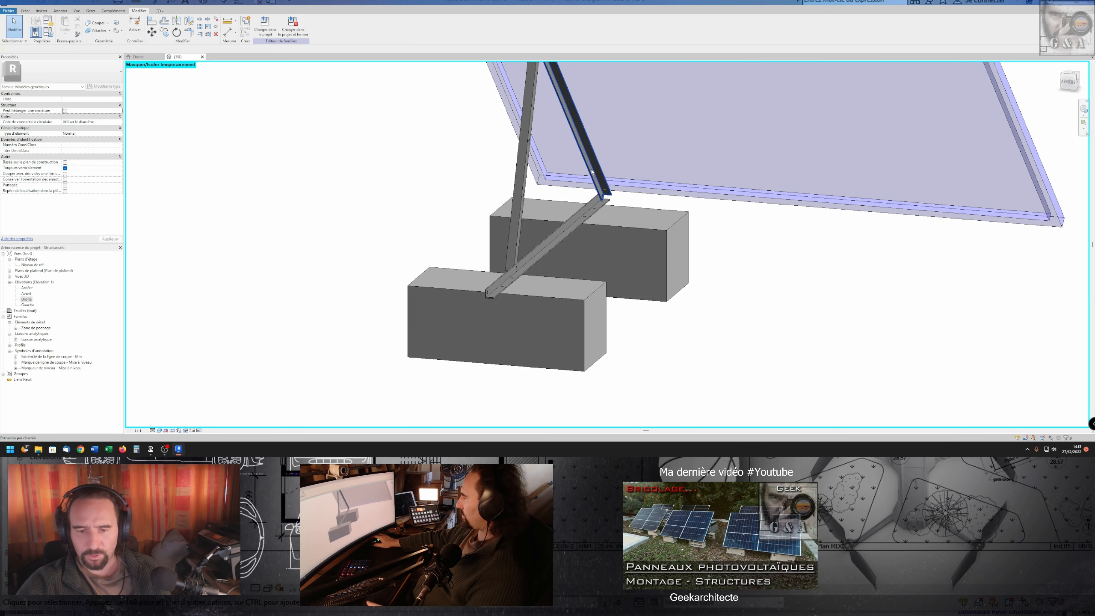
middle_click_drag(584, 142, 593, 185)
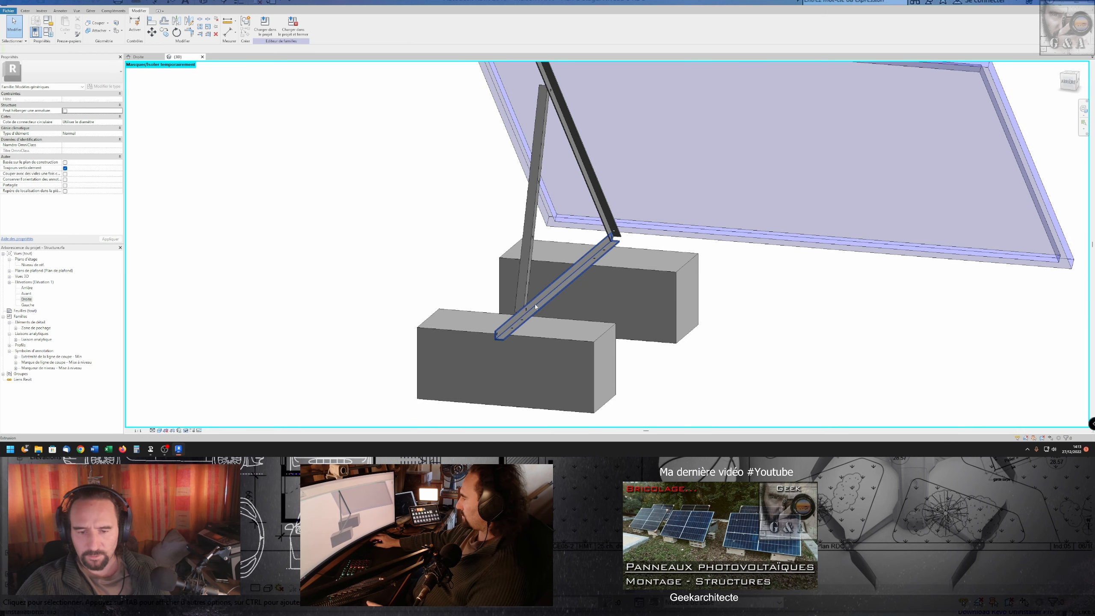
middle_click_drag(749, 249, 690, 247, "shift")
scroll(690, 249, "up", 2)
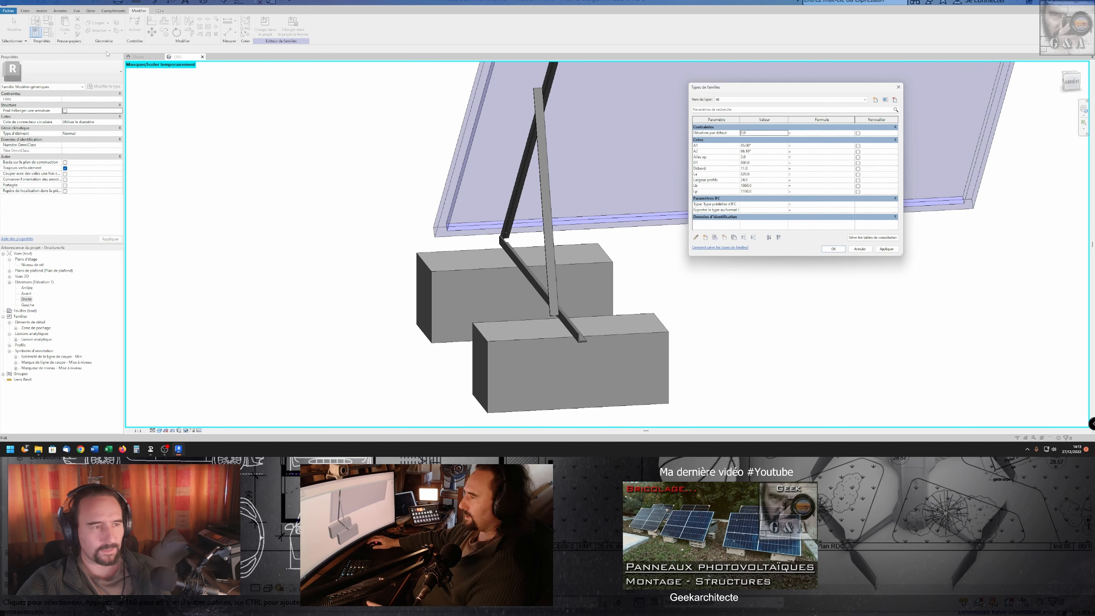
left_click(860, 249)
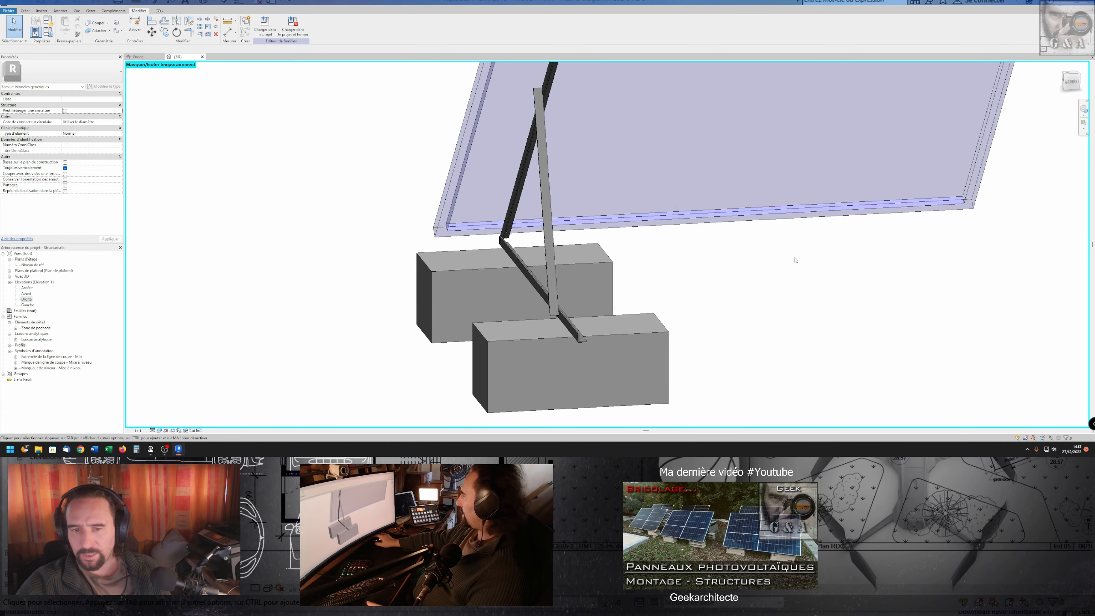
Step: Examine how the brace sits beside the rafter and base rail, from its upper end to its foot
middle_click_drag(800, 257, 717, 257, "shift")
middle_click_drag(716, 257, 707, 258, "shift")
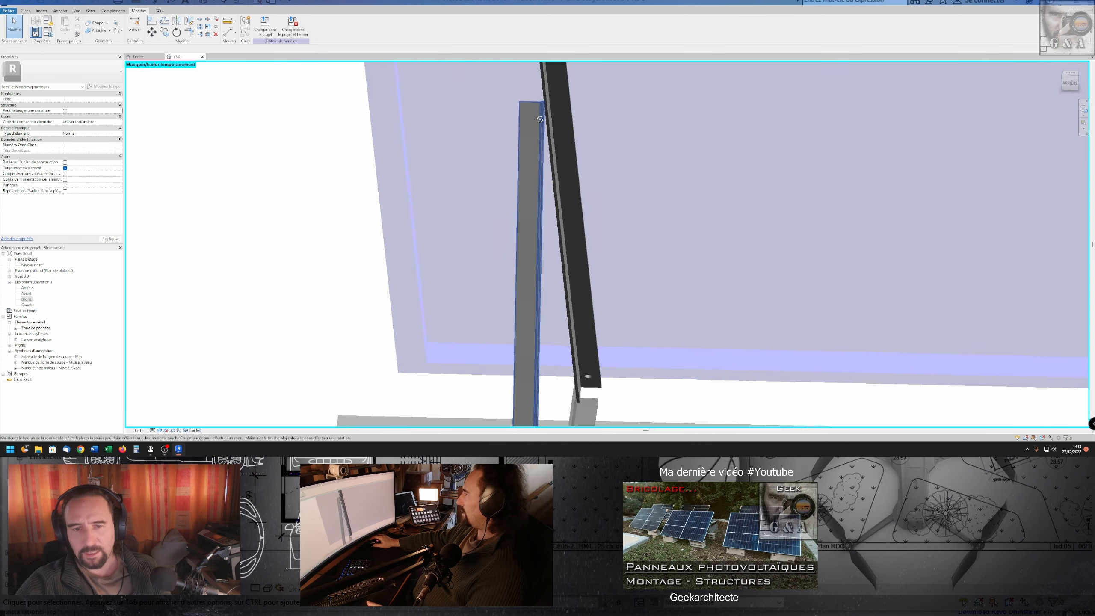
middle_click_drag(525, 113, 551, 115, "shift")
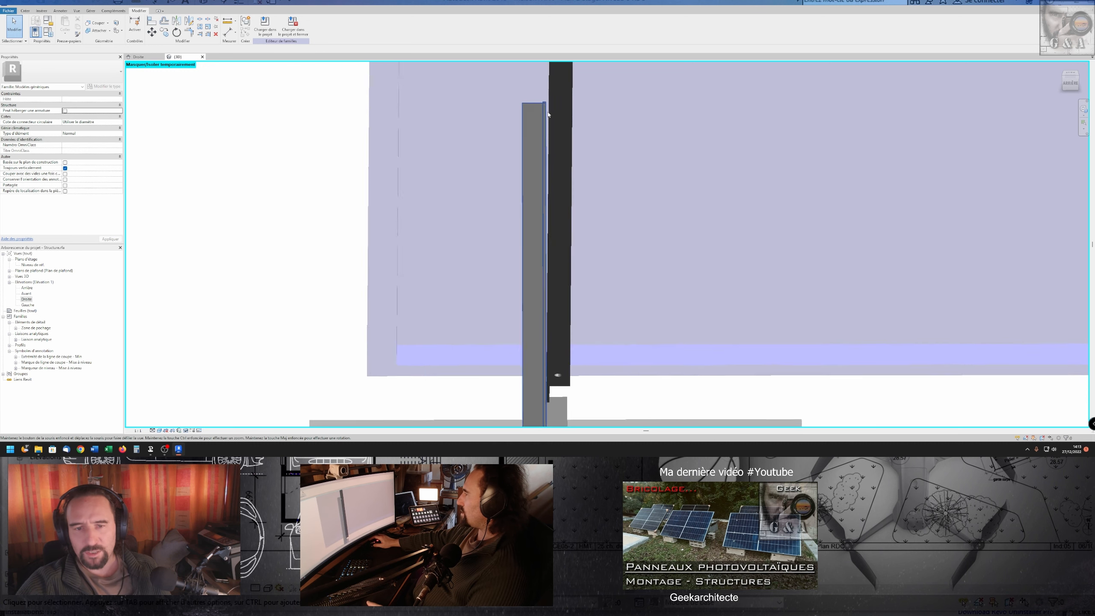
scroll(551, 114, "down", 3)
scroll(550, 254, "up", 1)
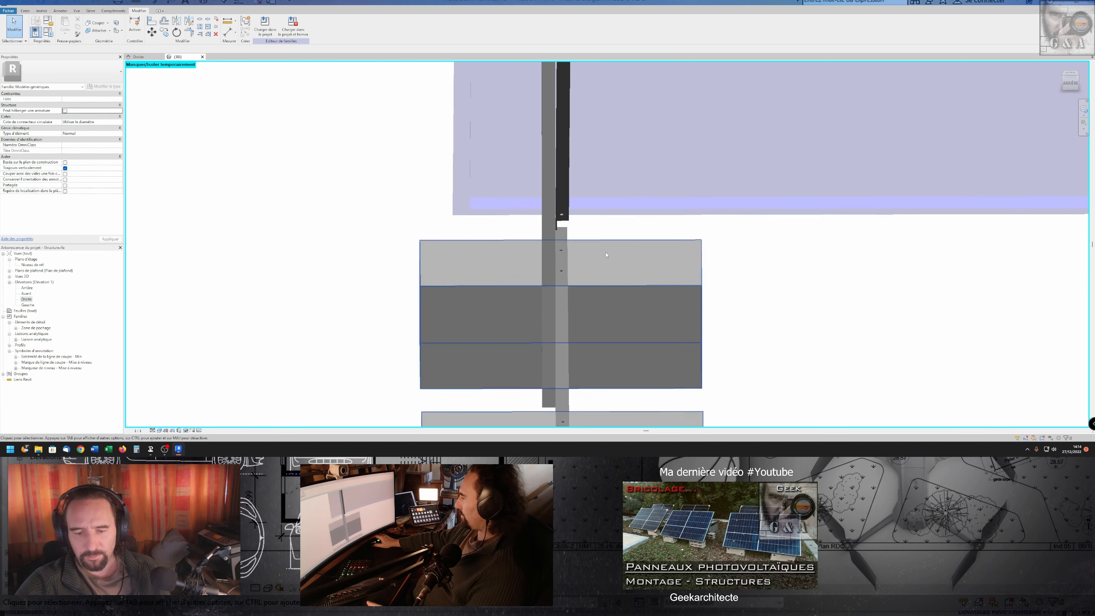
middle_click_drag(609, 255, 603, 231, "shift")
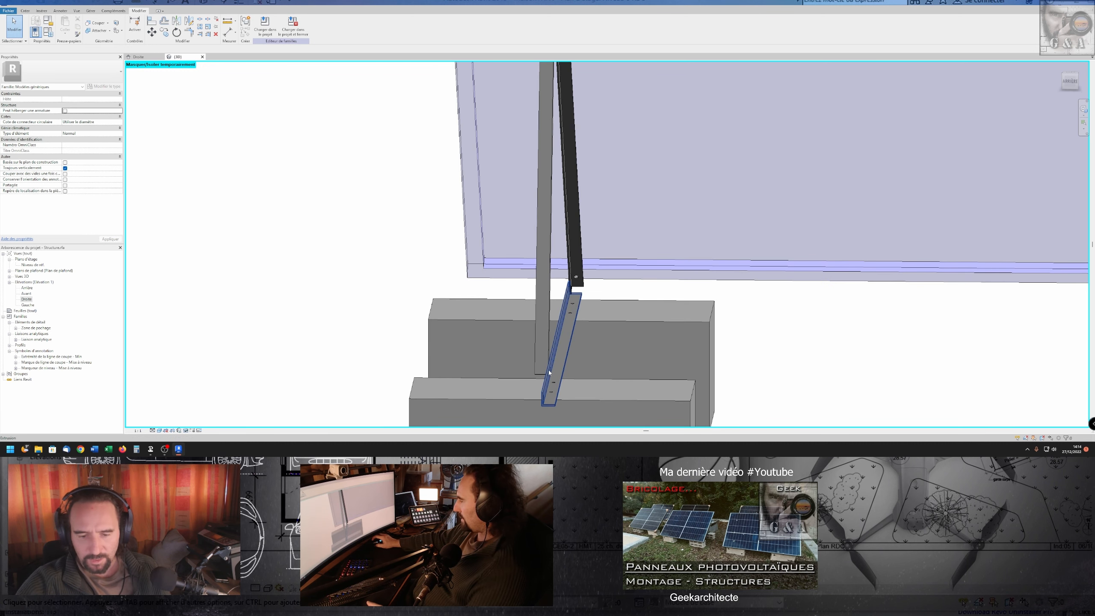
scroll(556, 338, "down", 1)
middle_click_drag(556, 339, 580, 426)
scroll(577, 207, "up", 2)
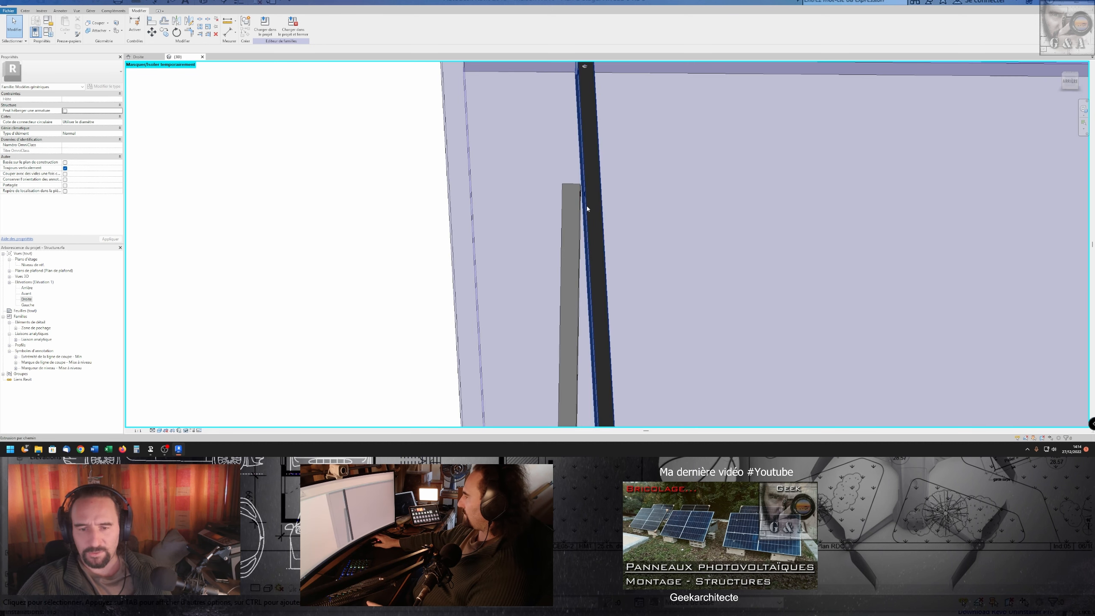
Step: Inspect the rafter's fixing holes at the panel frame's upper and lower edges
scroll(587, 205, "down", 3)
middle_click_drag(587, 205, 584, 120, "shift")
scroll(599, 187, "up", 3)
scroll(584, 120, "up", 2)
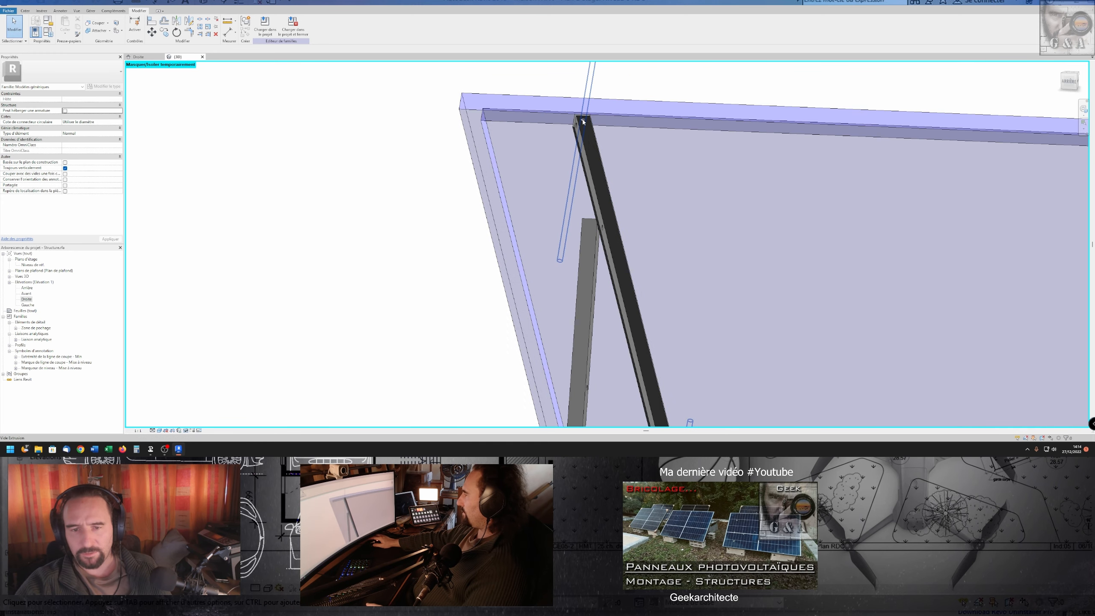
scroll(583, 122, "down", 4)
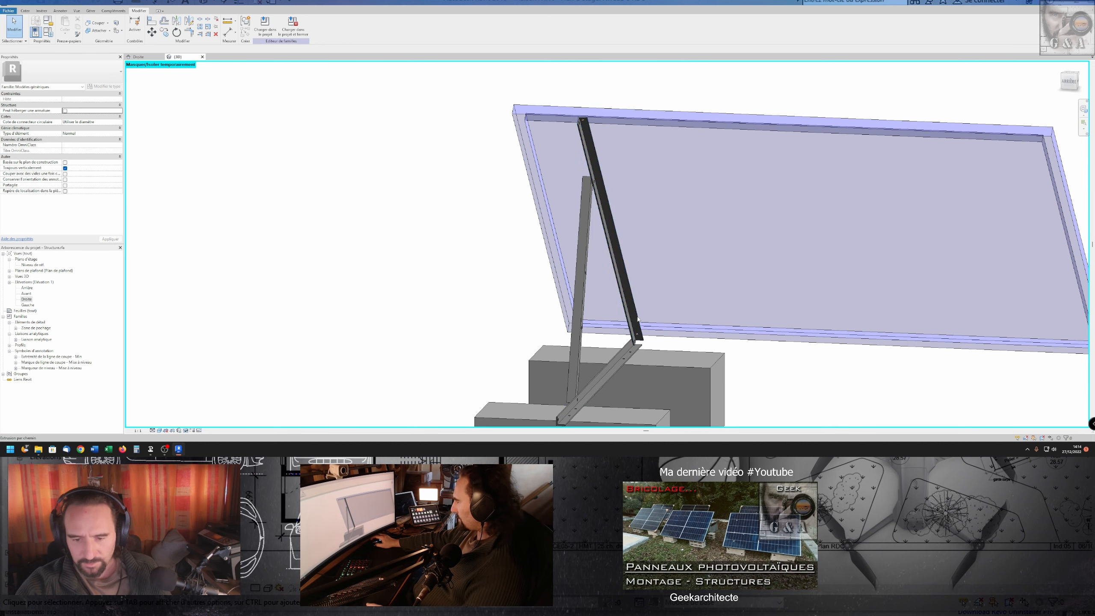
scroll(638, 319, "up", 2)
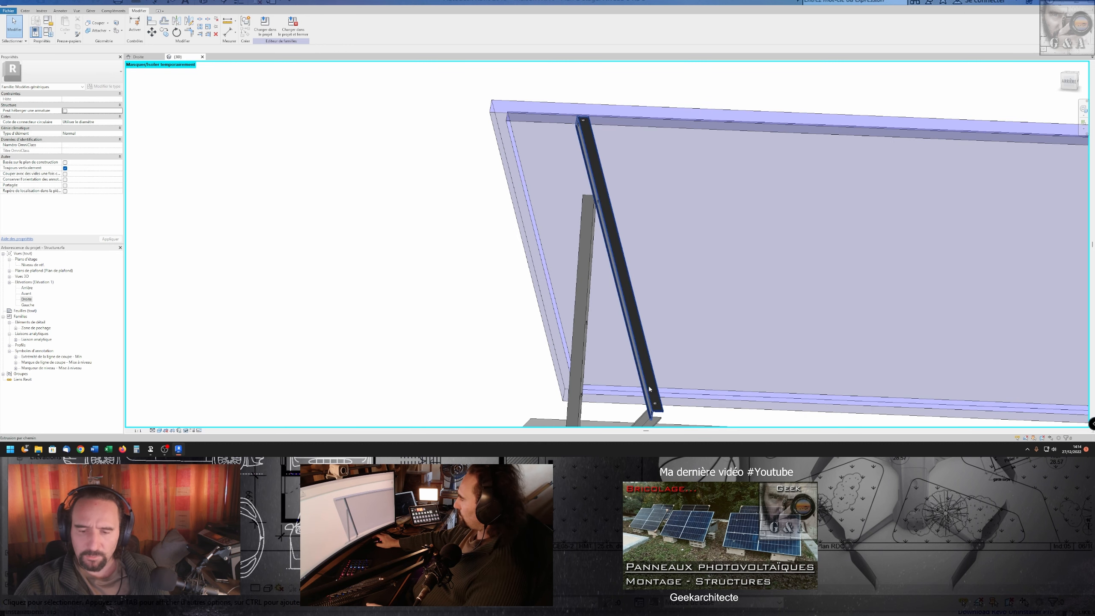
middle_click_drag(650, 399, 669, 293)
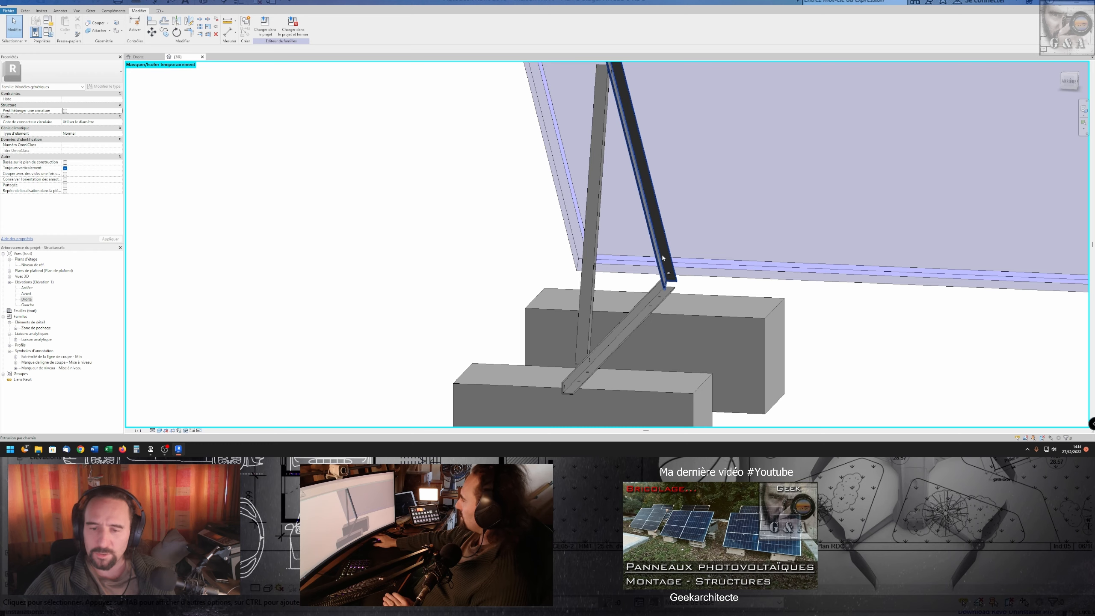
middle_click_drag(626, 103, 618, 198)
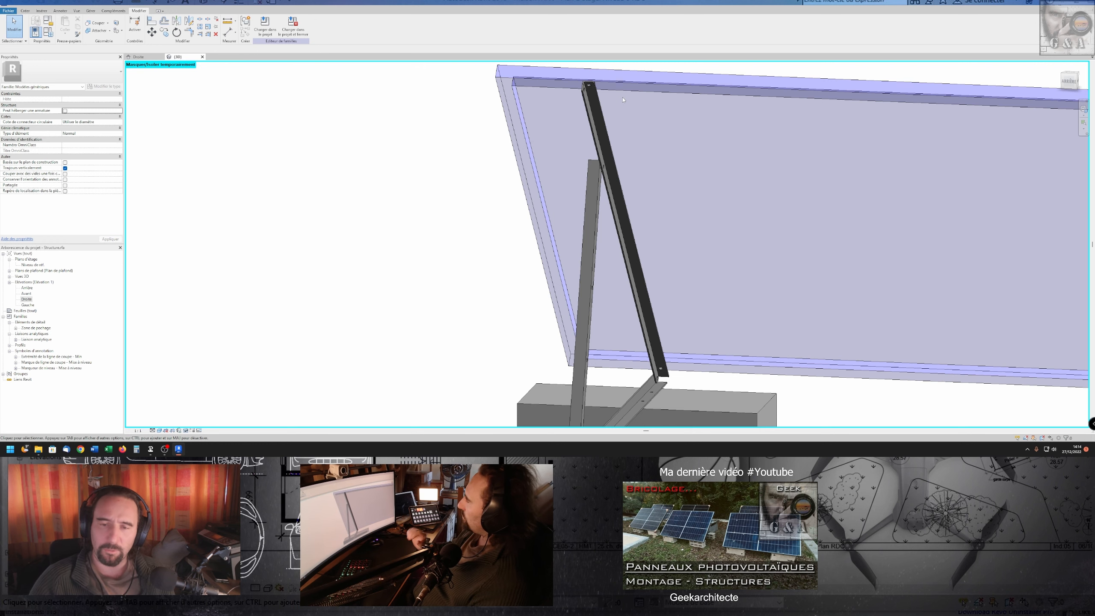
scroll(655, 346, "down", 1)
middle_click_drag(655, 345, 650, 283)
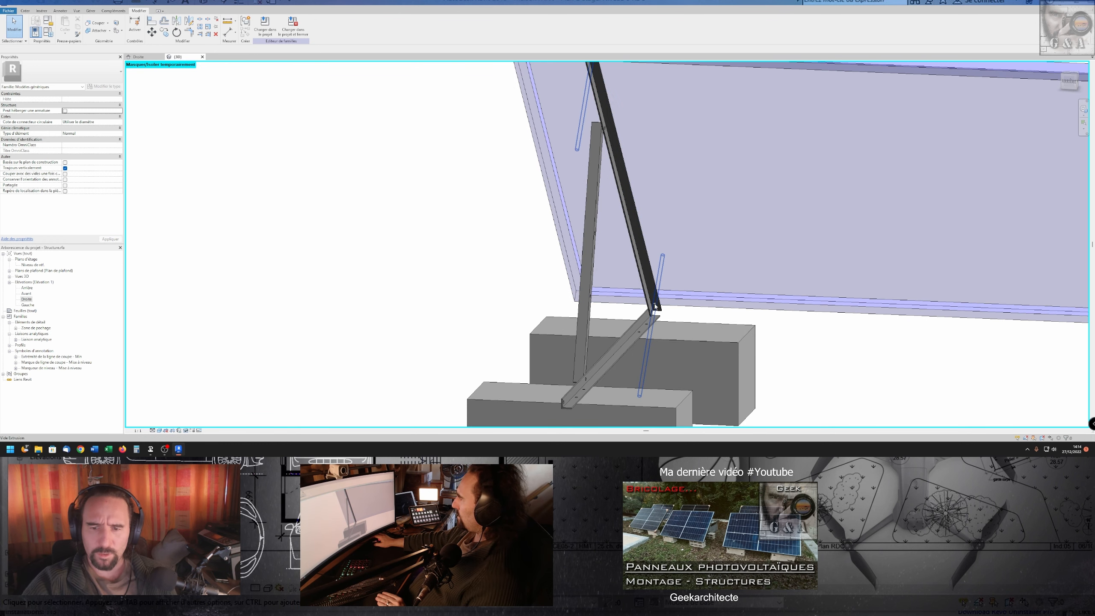
Step: Examine the base rail's bolted joints with the rafter and the brace from the side in 3D
middle_click_drag(656, 307, 637, 358, "shift")
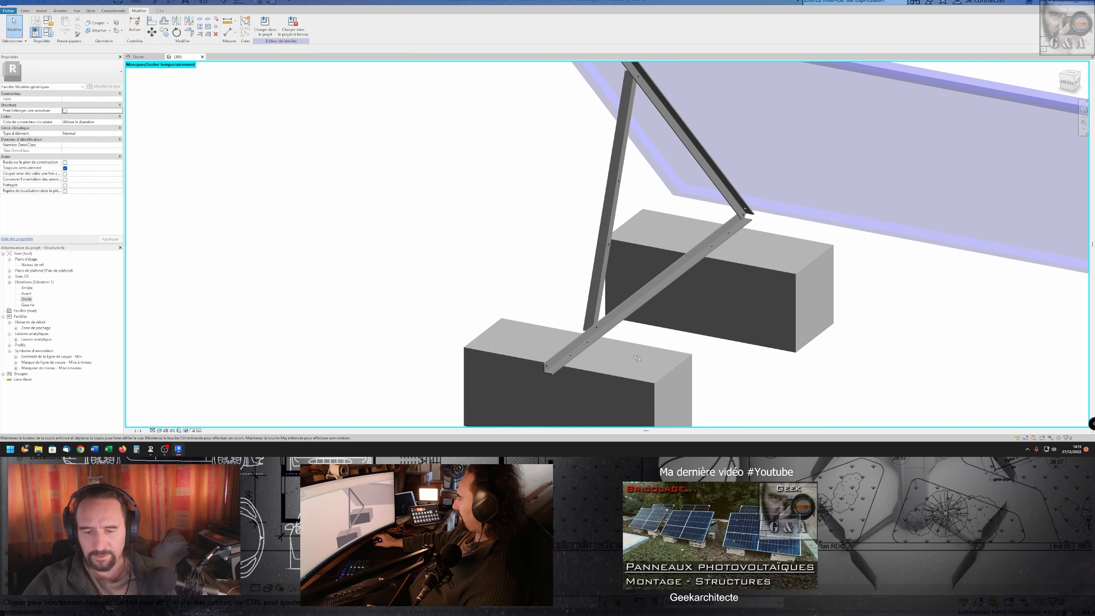
middle_click_drag(637, 358, 389, 255, "shift")
scroll(385, 240, "up", 4)
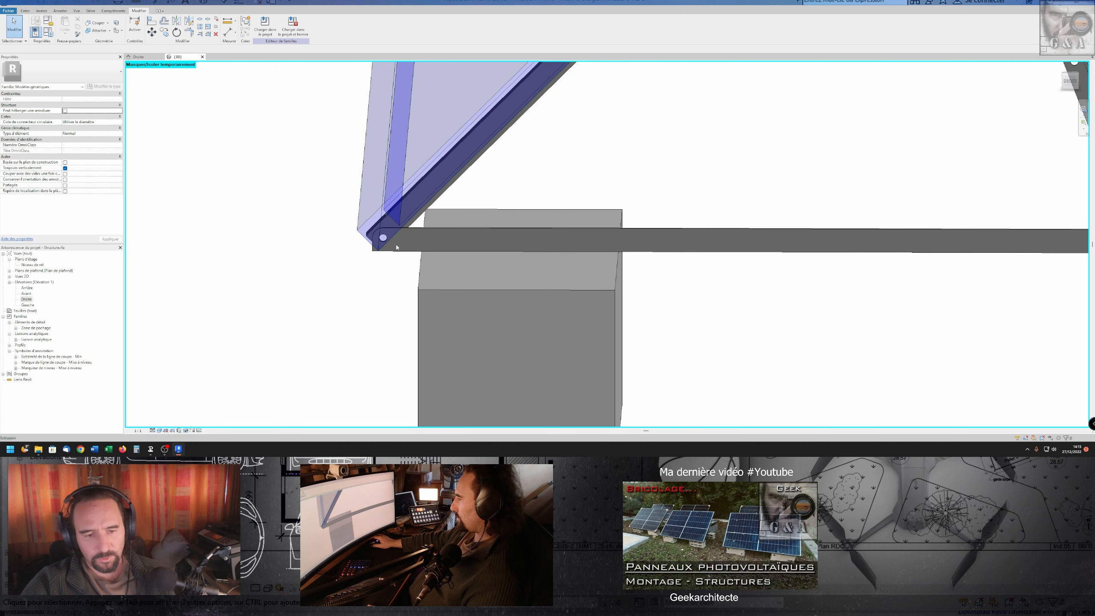
middle_click_drag(405, 246, 799, 280, "shift")
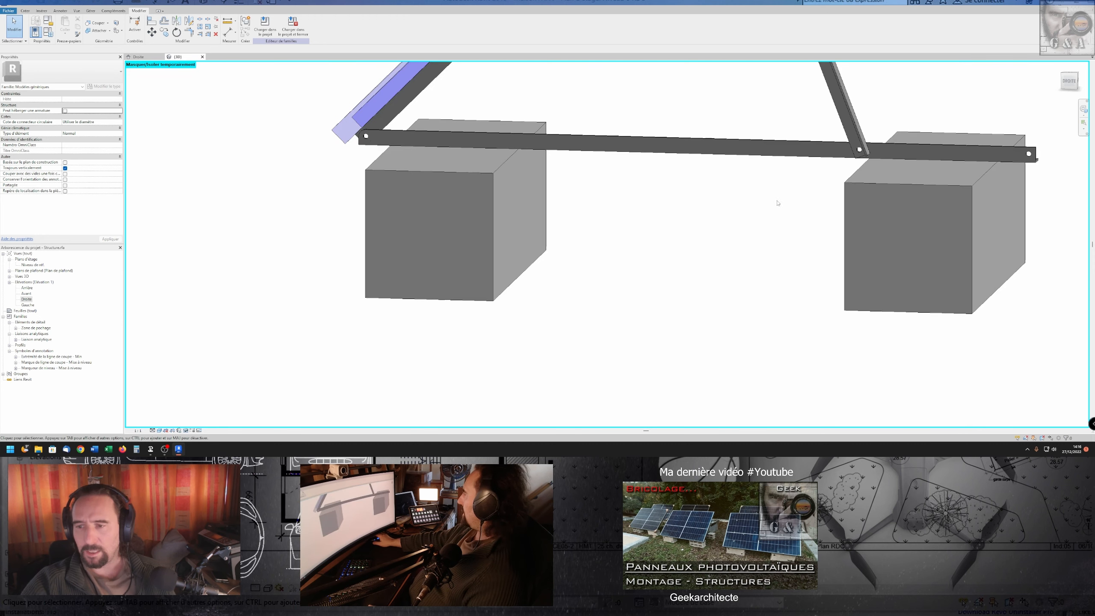
middle_click_drag(810, 204, 744, 228)
scroll(781, 196, "up", 3)
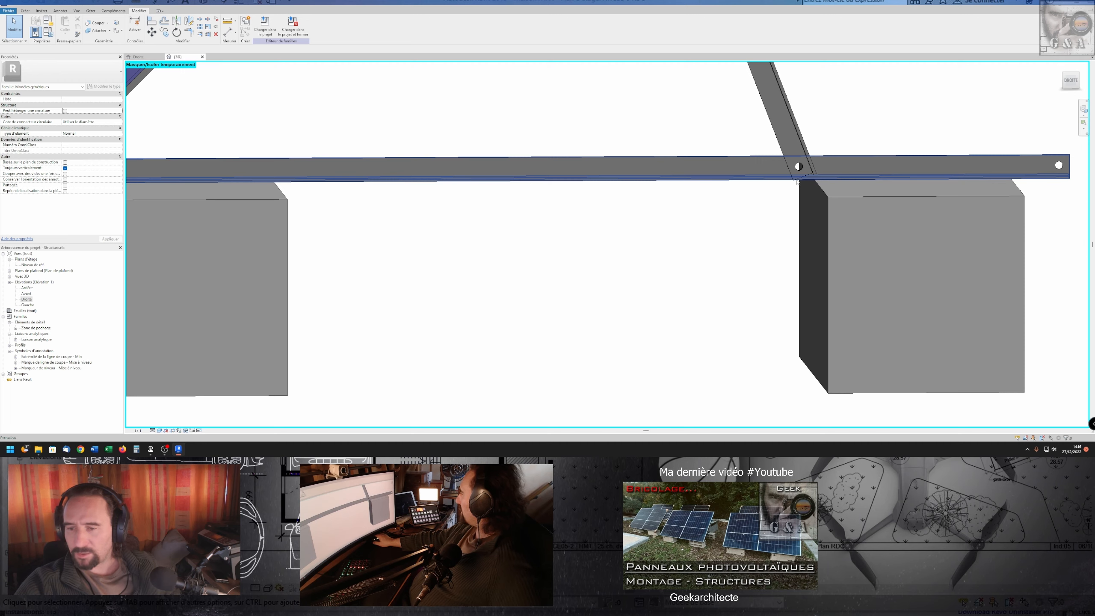
Step: In the Droite elevation, check the brace's foot against the base rail and the concrete block's upper edge
key("ctrl+Tab")
scroll(728, 248, "down", 3)
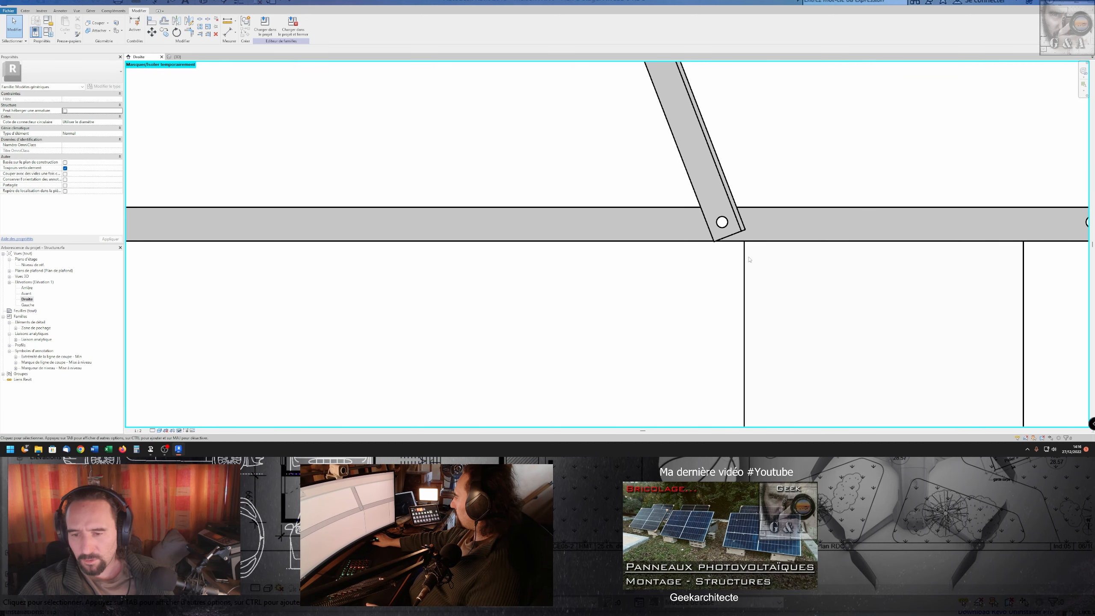
left_click(723, 235)
scroll(722, 242, "up", 3)
left_click(727, 244)
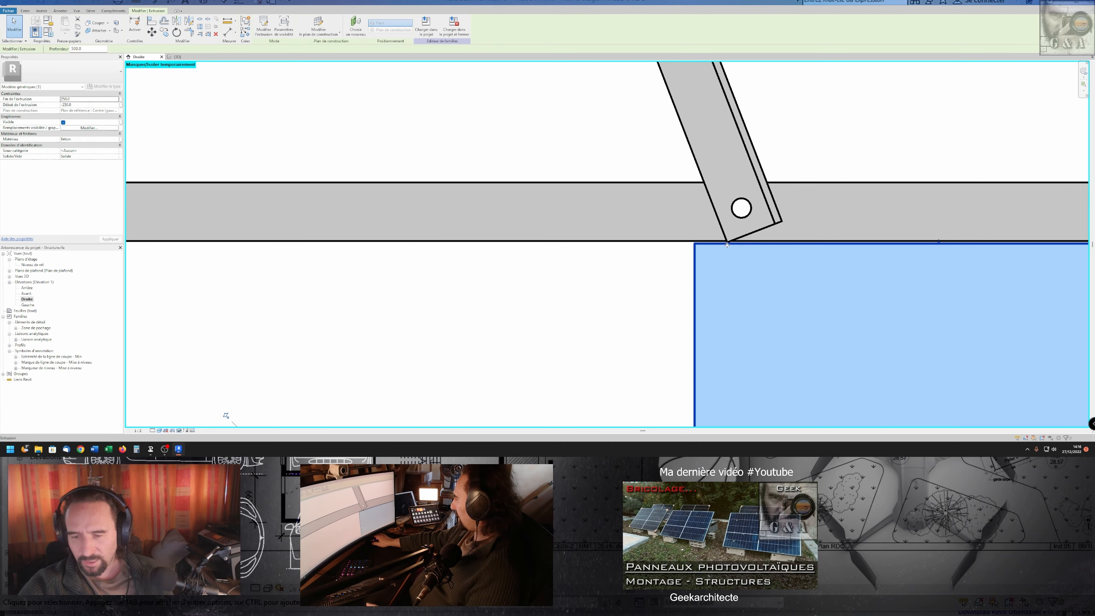
scroll(727, 244, "down", 3)
key("Escape")
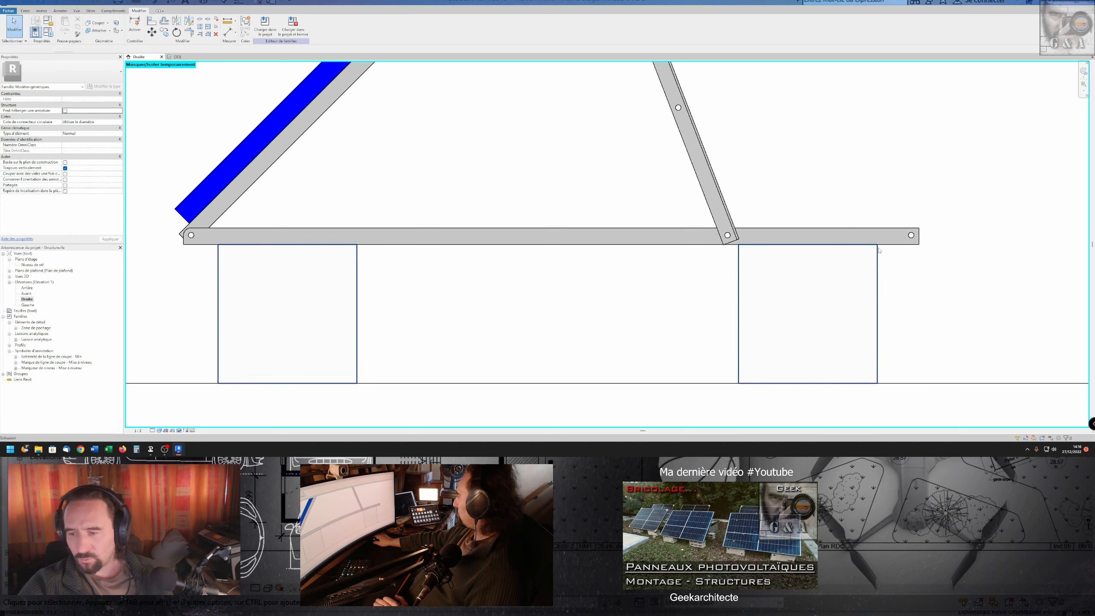
Step: In the Droite elevation, try shifting both concrete blocks along the base rail toward the brace
left_click(880, 250)
scroll(533, 296, "down", 2)
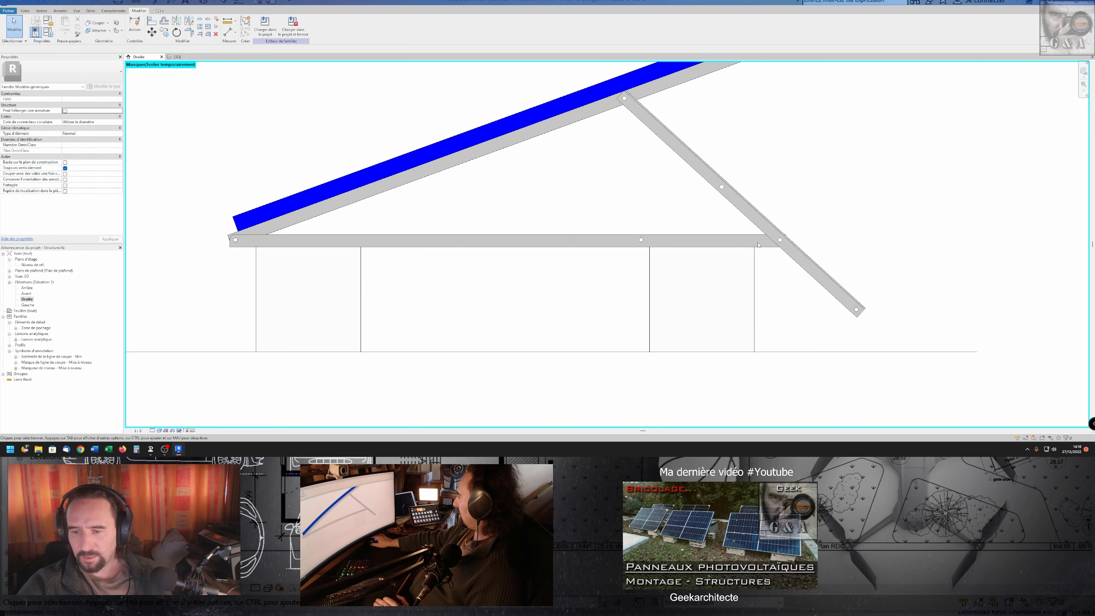
left_click(758, 246)
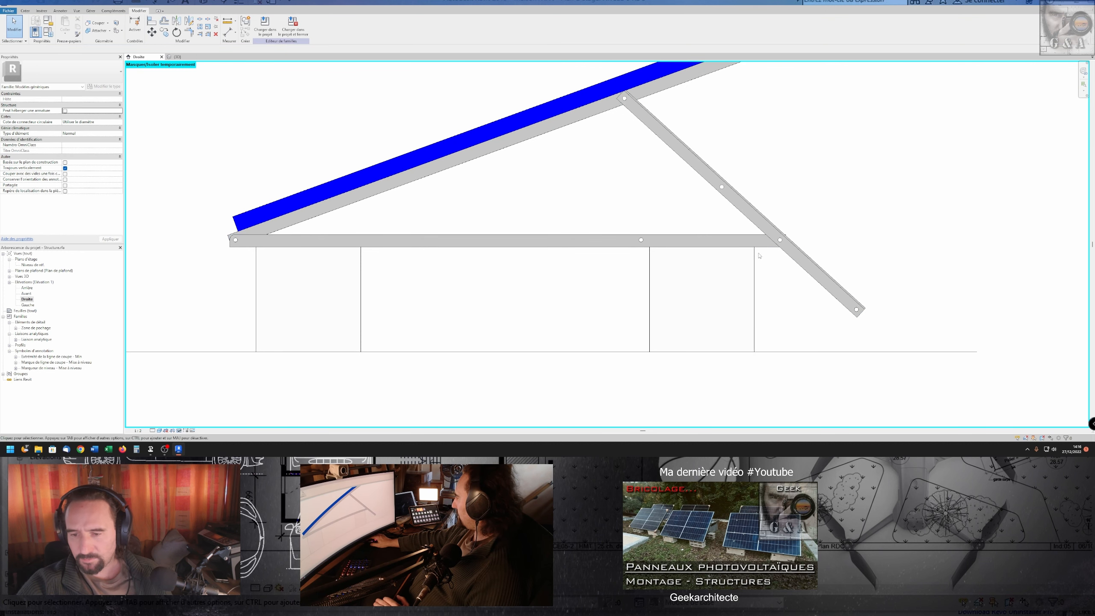
left_click_drag(759, 256, 786, 265)
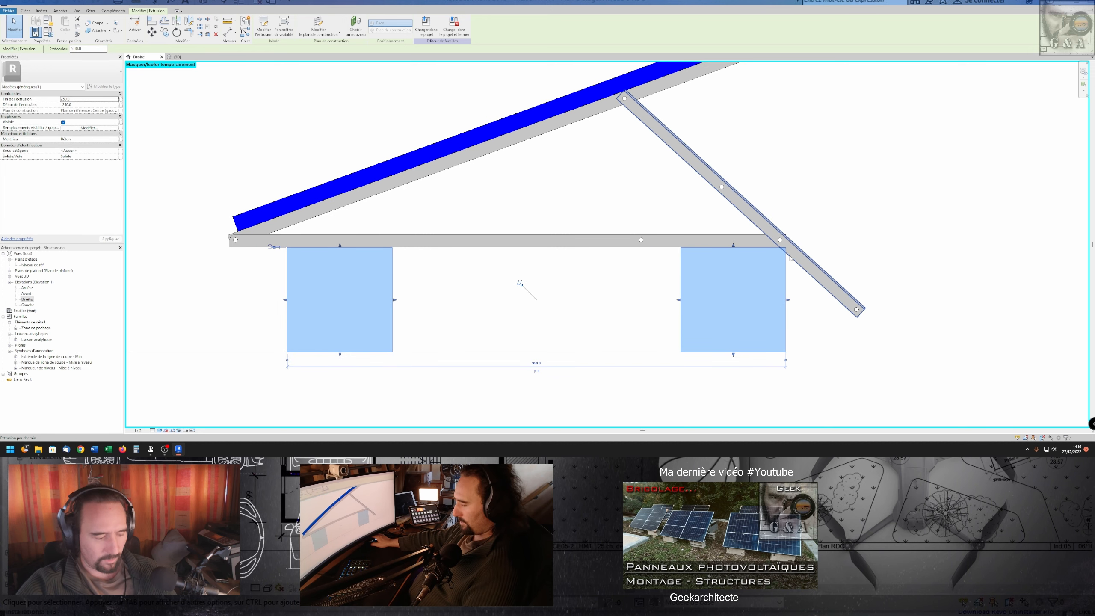
key("Escape")
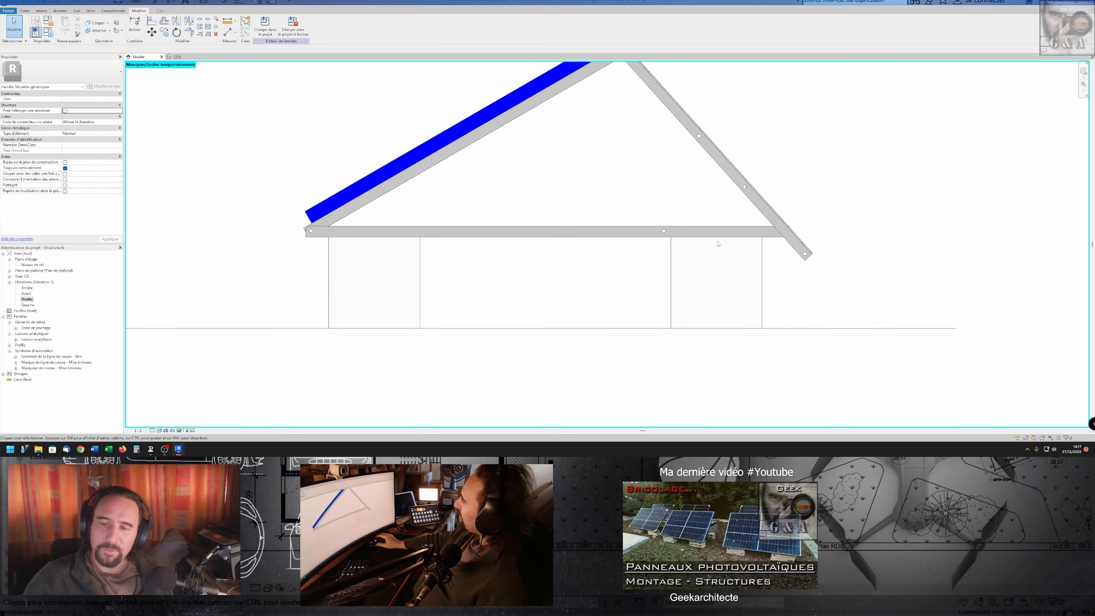
Step: In the 3D view, examine how the base rail sits on the concrete blocks and joins the rafter and brace at its ends
left_click(181, 57)
scroll(621, 242, "down", 2)
middle_click_drag(664, 241, 685, 253, "shift")
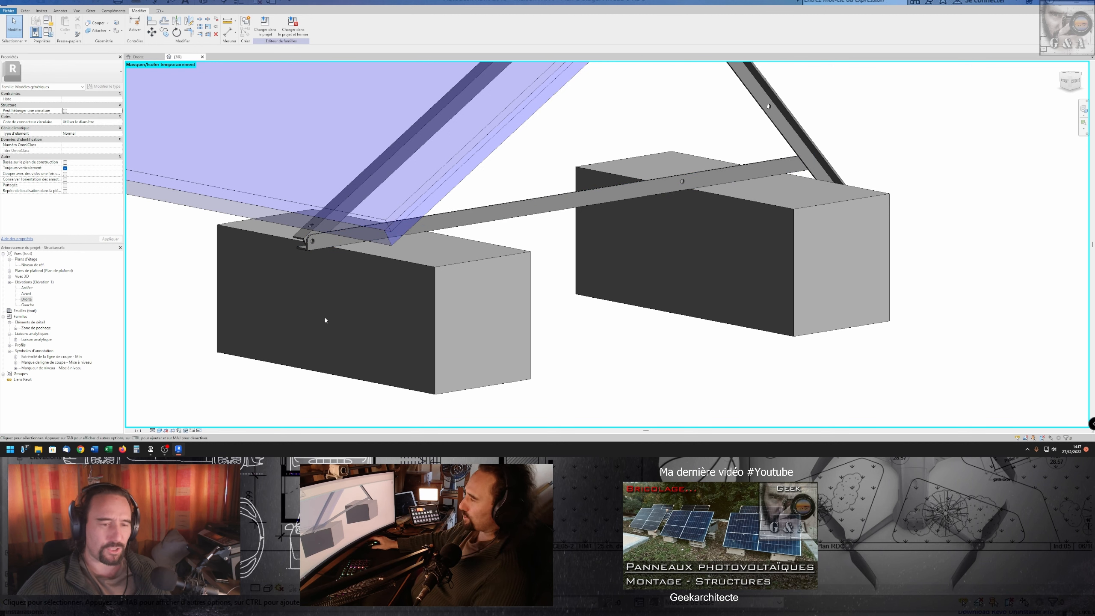
scroll(290, 239, "up", 2)
middle_click_drag(320, 224, 265, 231, "shift")
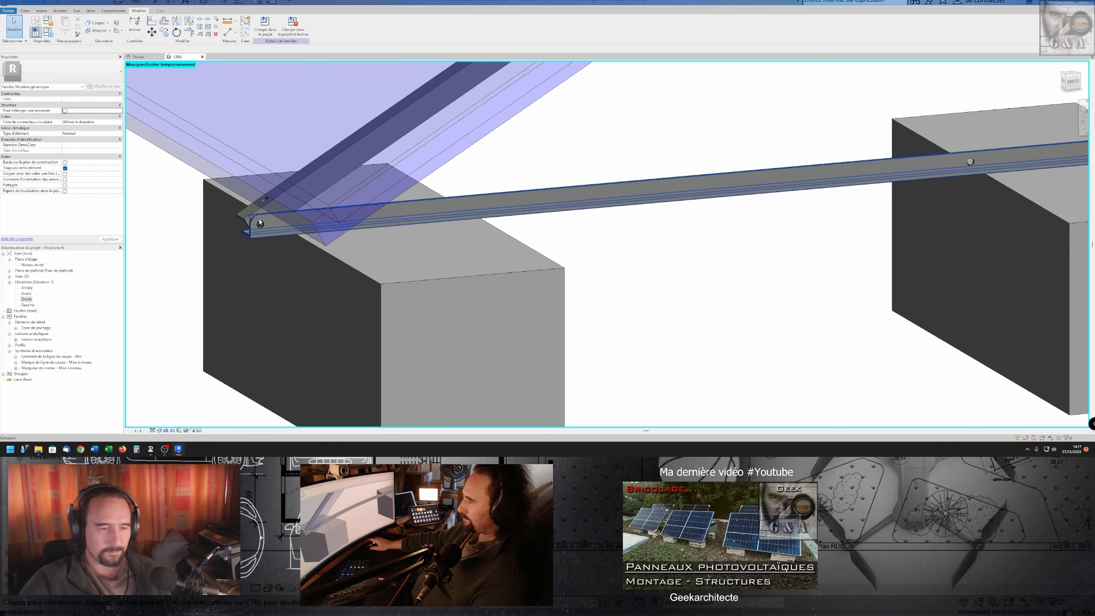
middle_click_drag(261, 227, 754, 227, "shift")
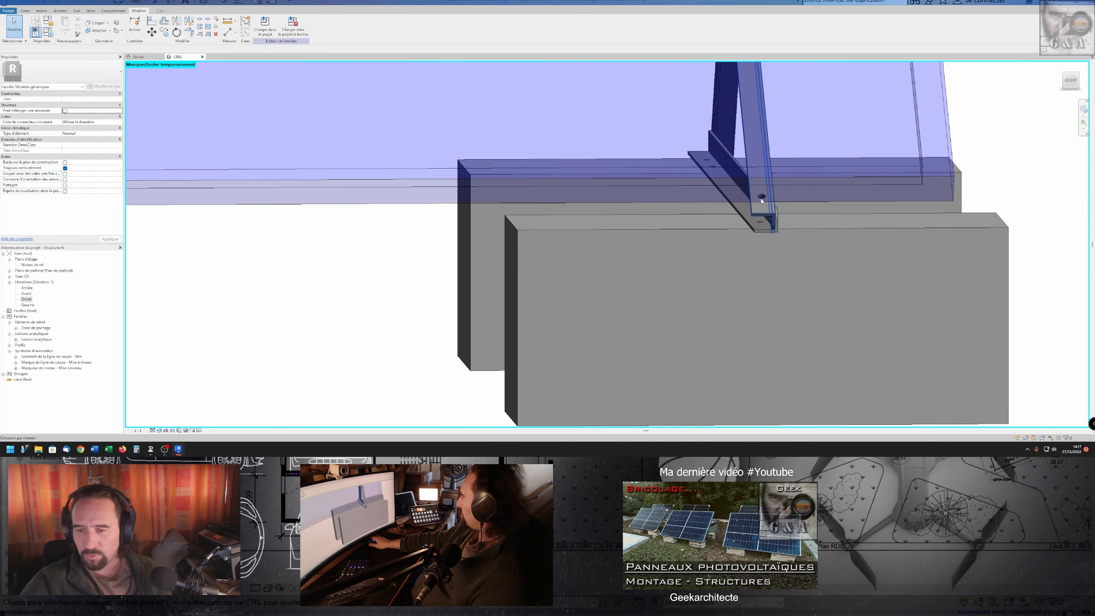
middle_click_drag(773, 219, 949, 194, "shift")
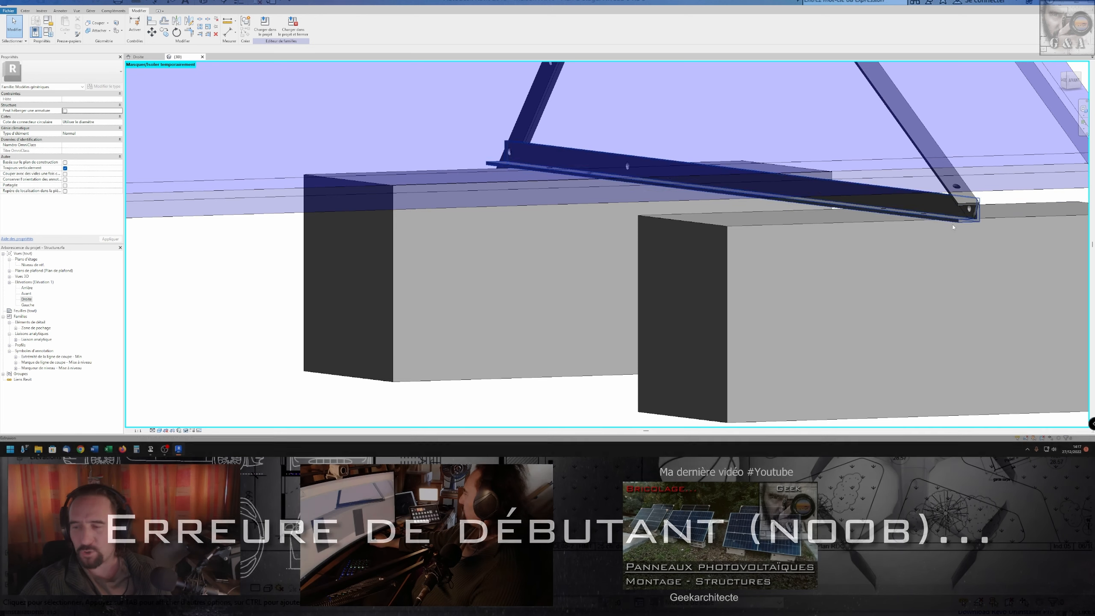
middle_click_drag(960, 203, 926, 228, "shift")
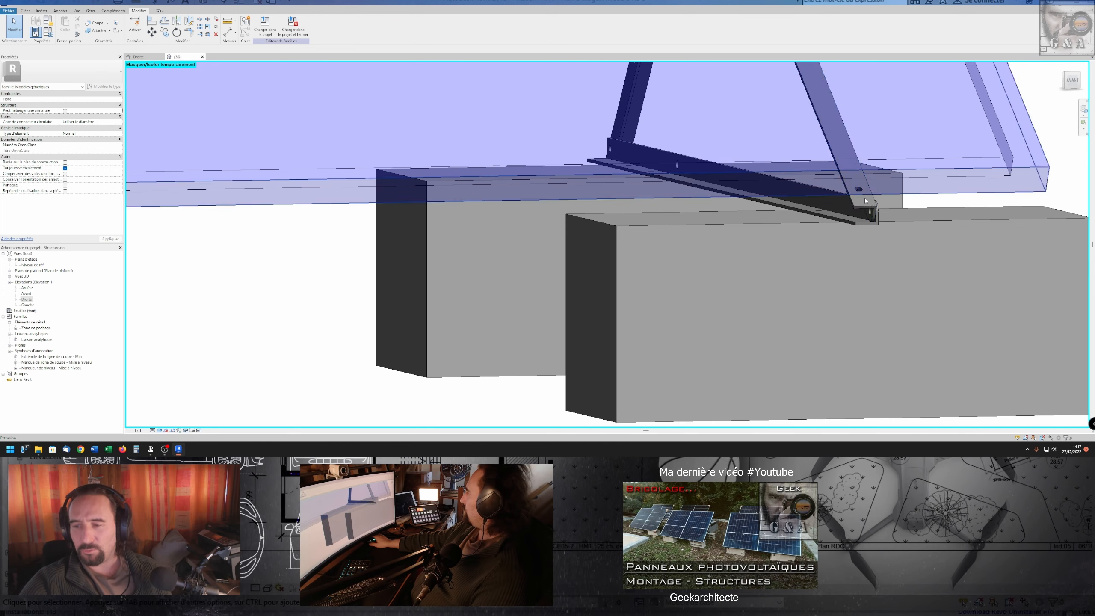
middle_click_drag(854, 191, 558, 270, "shift")
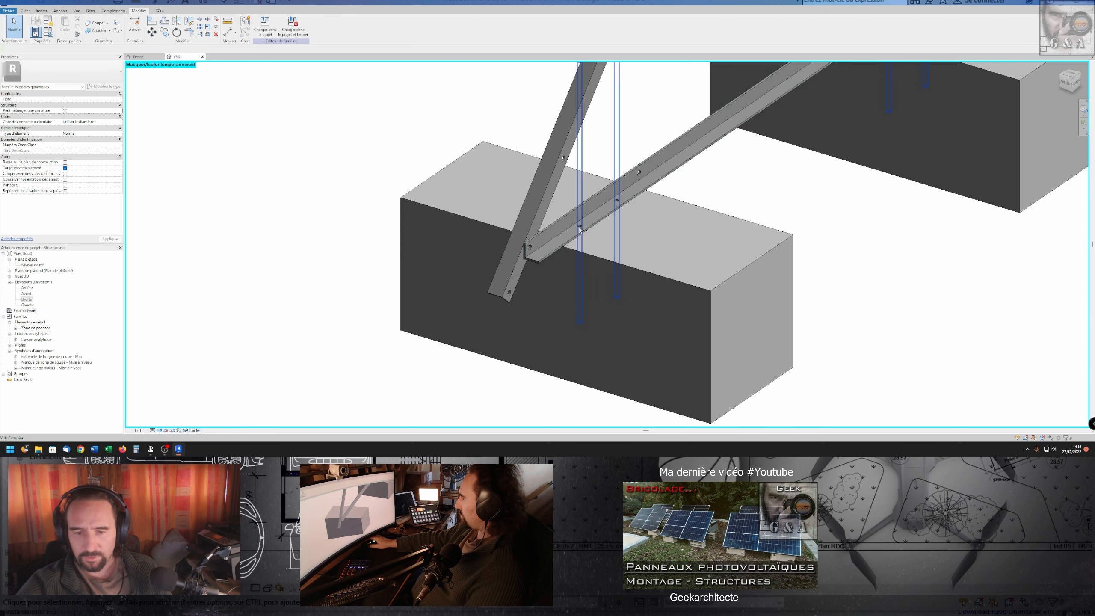
Step: Select the base rail and check the vertical and horizontal void cylinders that drill its holes
left_click(625, 194)
scroll(712, 244, "down", 2)
middle_click_drag(729, 256, 672, 295)
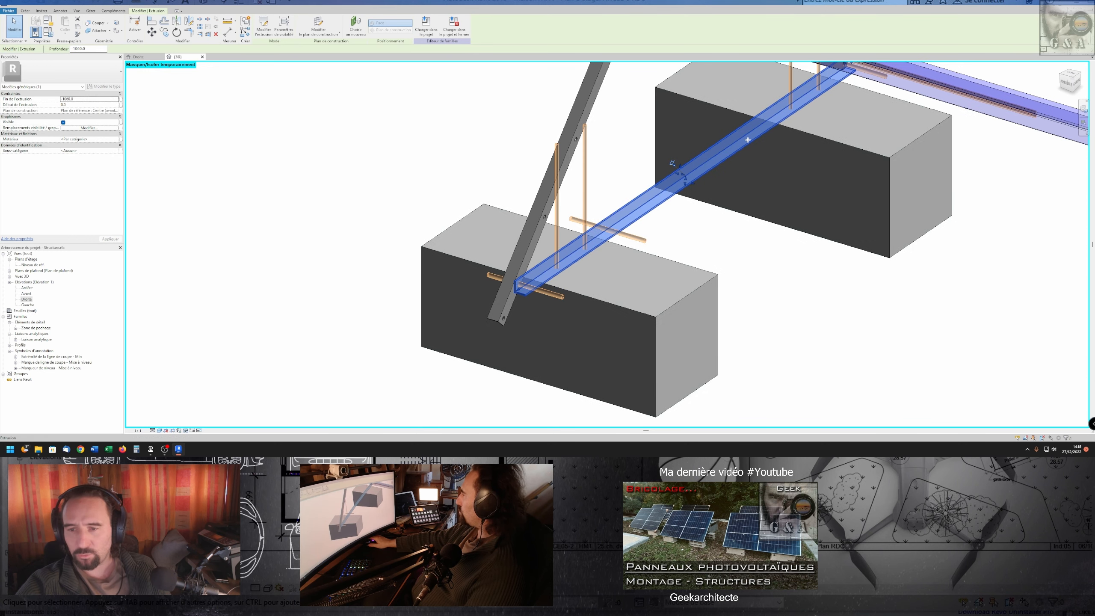
scroll(765, 203, "down", 1)
left_click(752, 235)
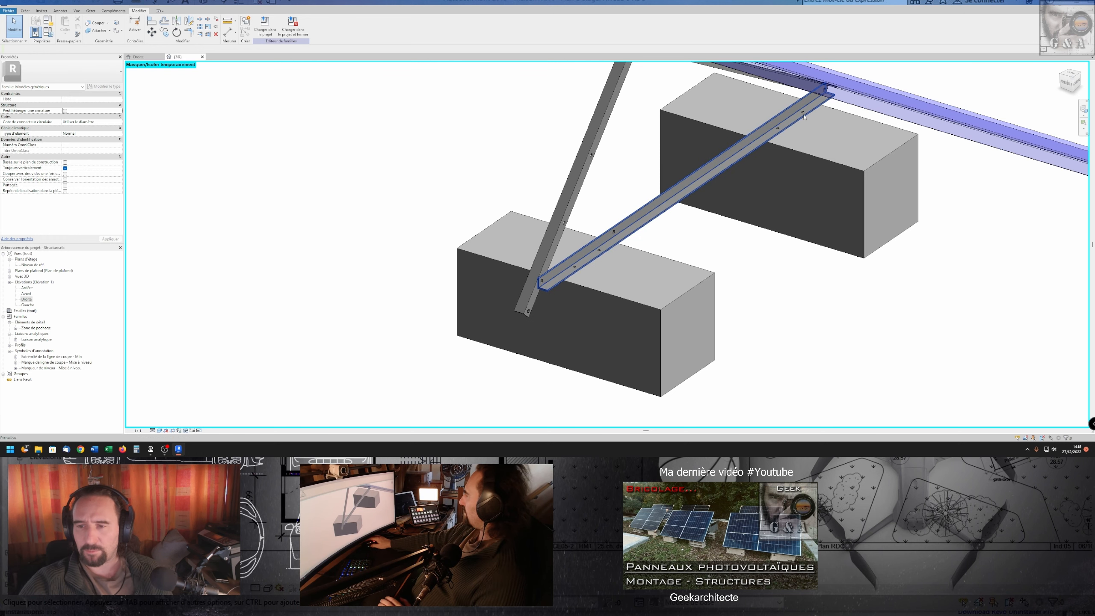
Step: Try copying the brace sideways along the panel's length as part of a second support frame, with multiple copies enabled
middle_click_drag(786, 202, 703, 203, "shift")
left_click(703, 203)
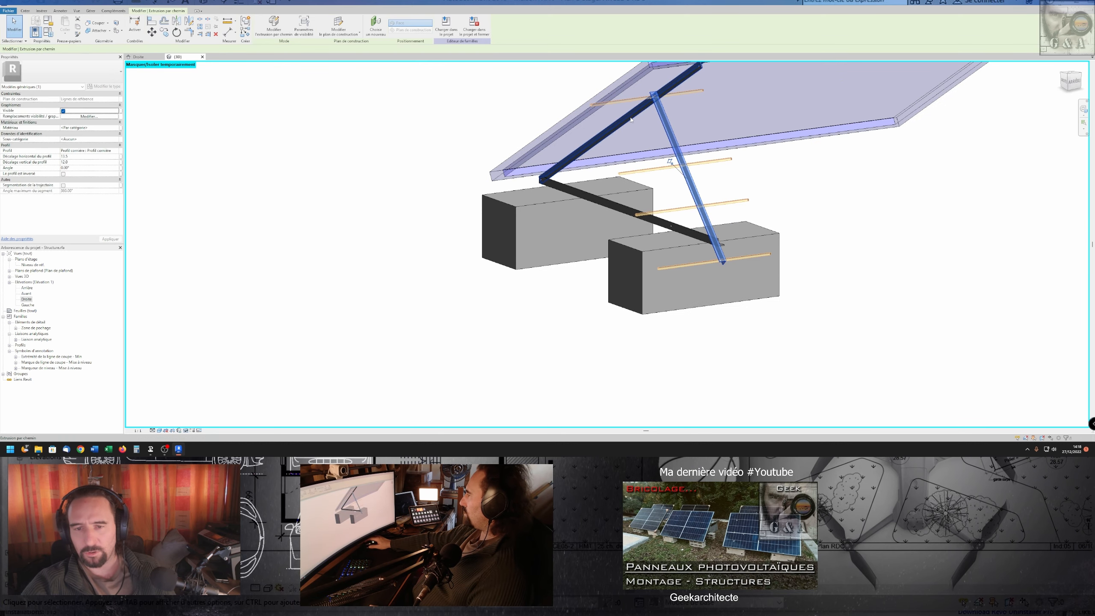
scroll(728, 238, "down", 1)
middle_click_drag(729, 238, 690, 251)
key("c")
key("o")
left_click(691, 312)
left_click(827, 294)
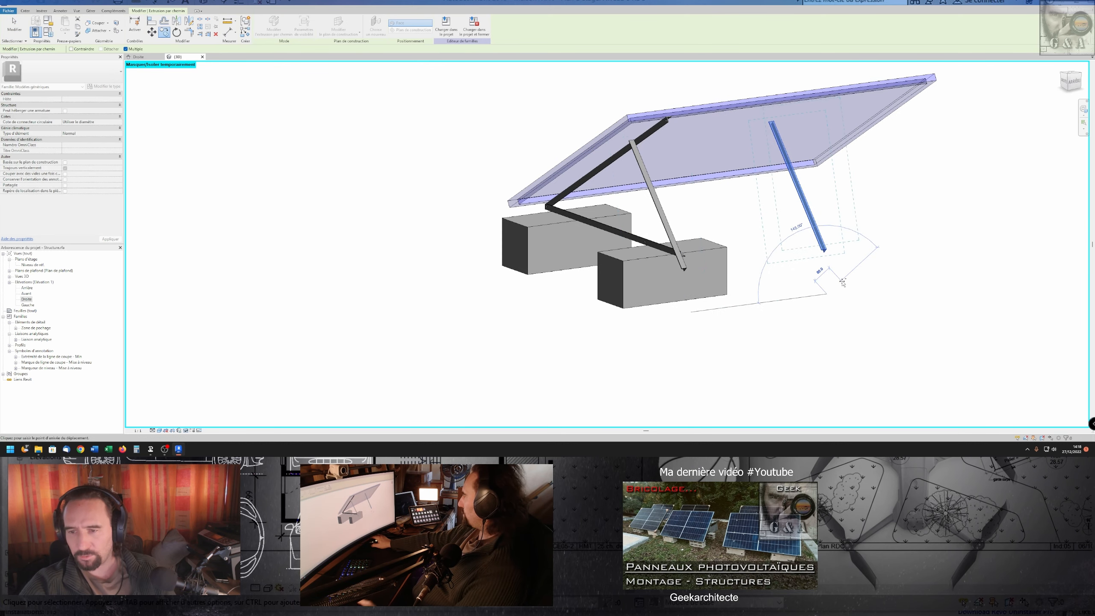
key("Escape")
key("Escape")
Step: Examine the panel and its support frames on the concrete blocks from the rear, front and side
middle_click_drag(765, 261, 716, 229, "shift")
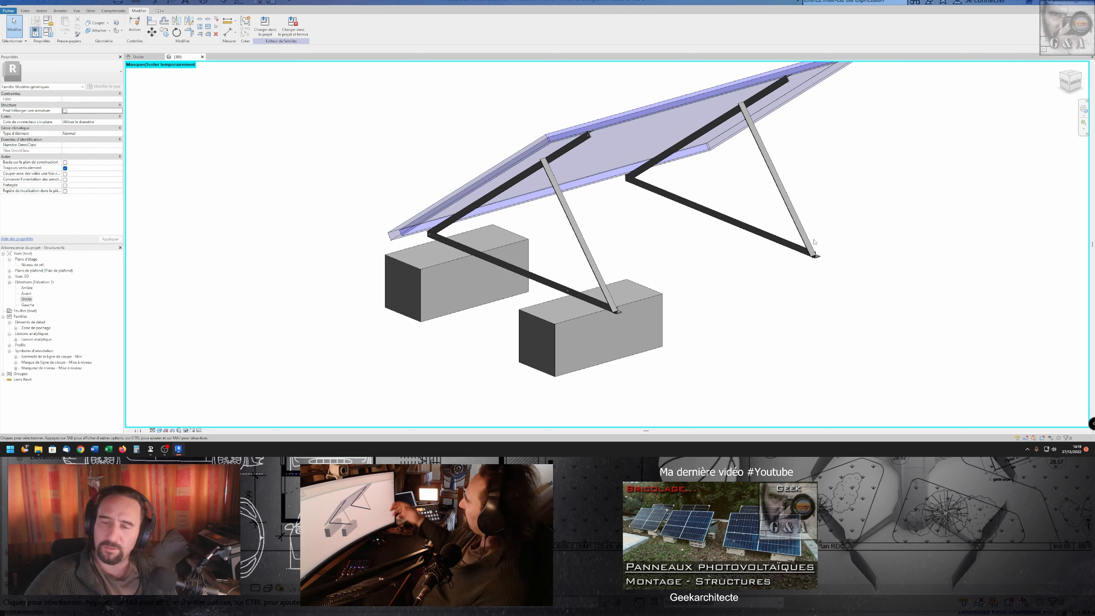
middle_click_drag(814, 241, 640, 282, "shift")
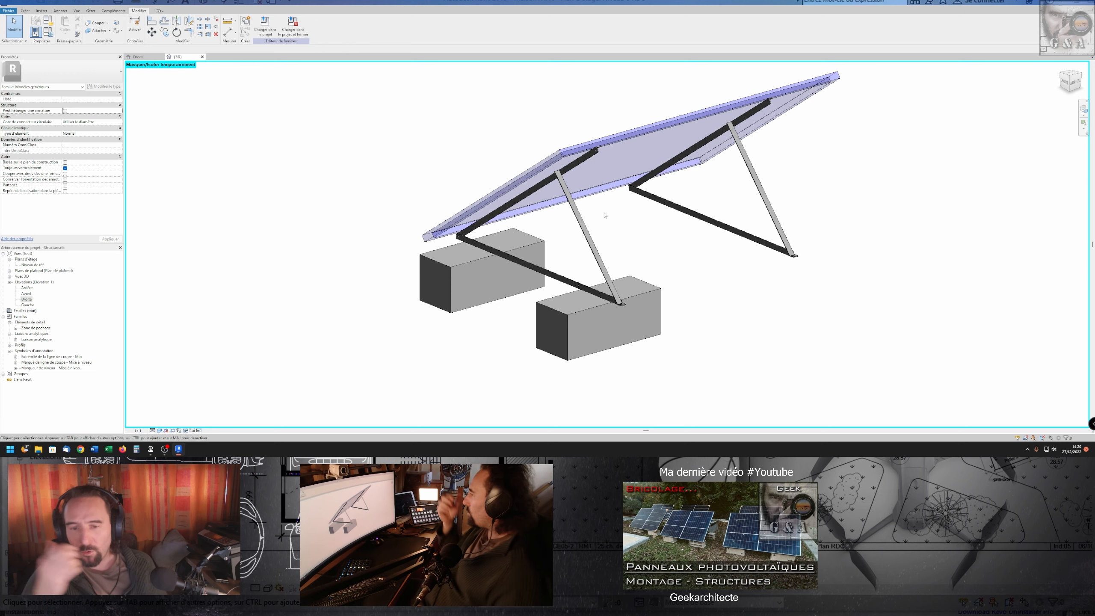
middle_click_drag(605, 215, 549, 300, "shift")
scroll(549, 300, "up", 2)
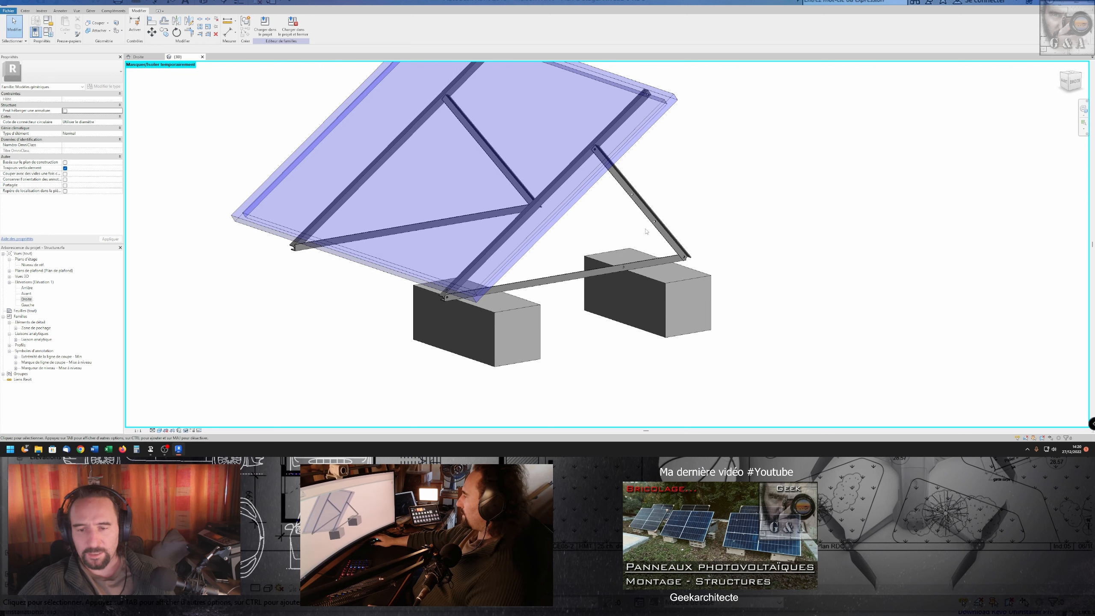
middle_click_drag(565, 351, 769, 312, "shift")
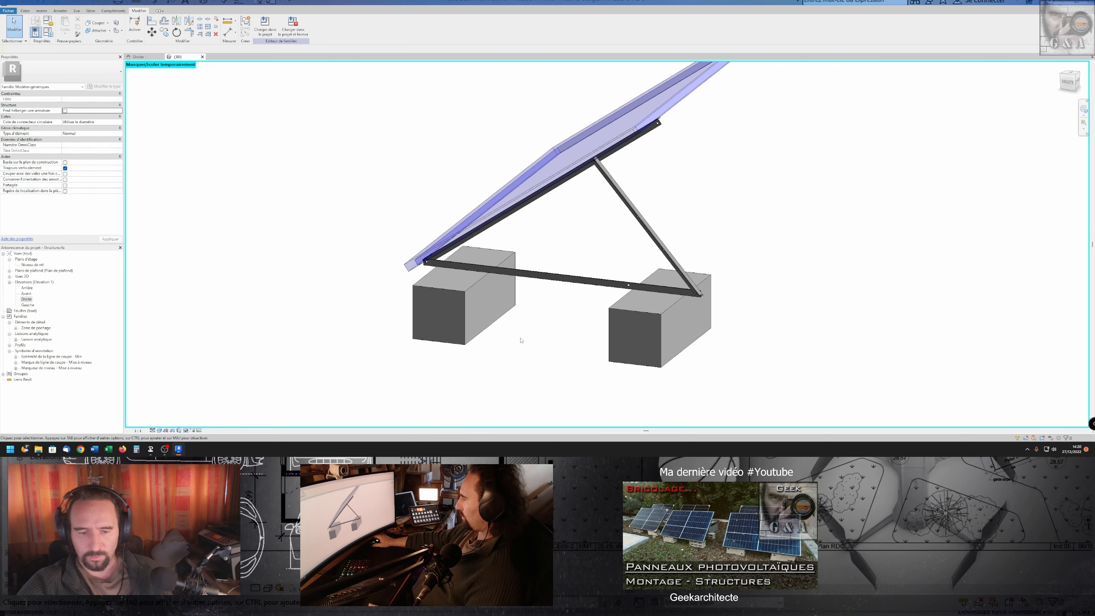